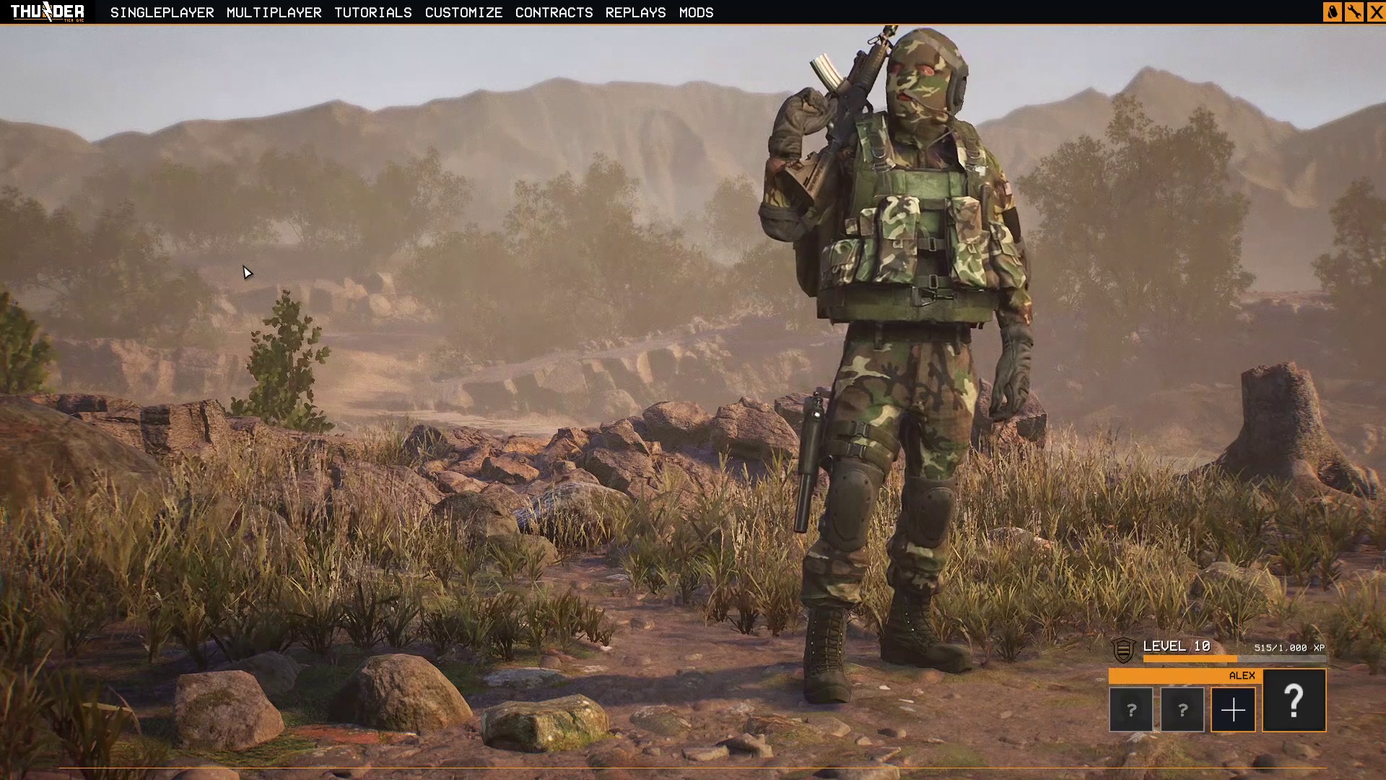
- Open the single mission setup, browse the available operations and select Operation Cold Stone
click(178, 21)
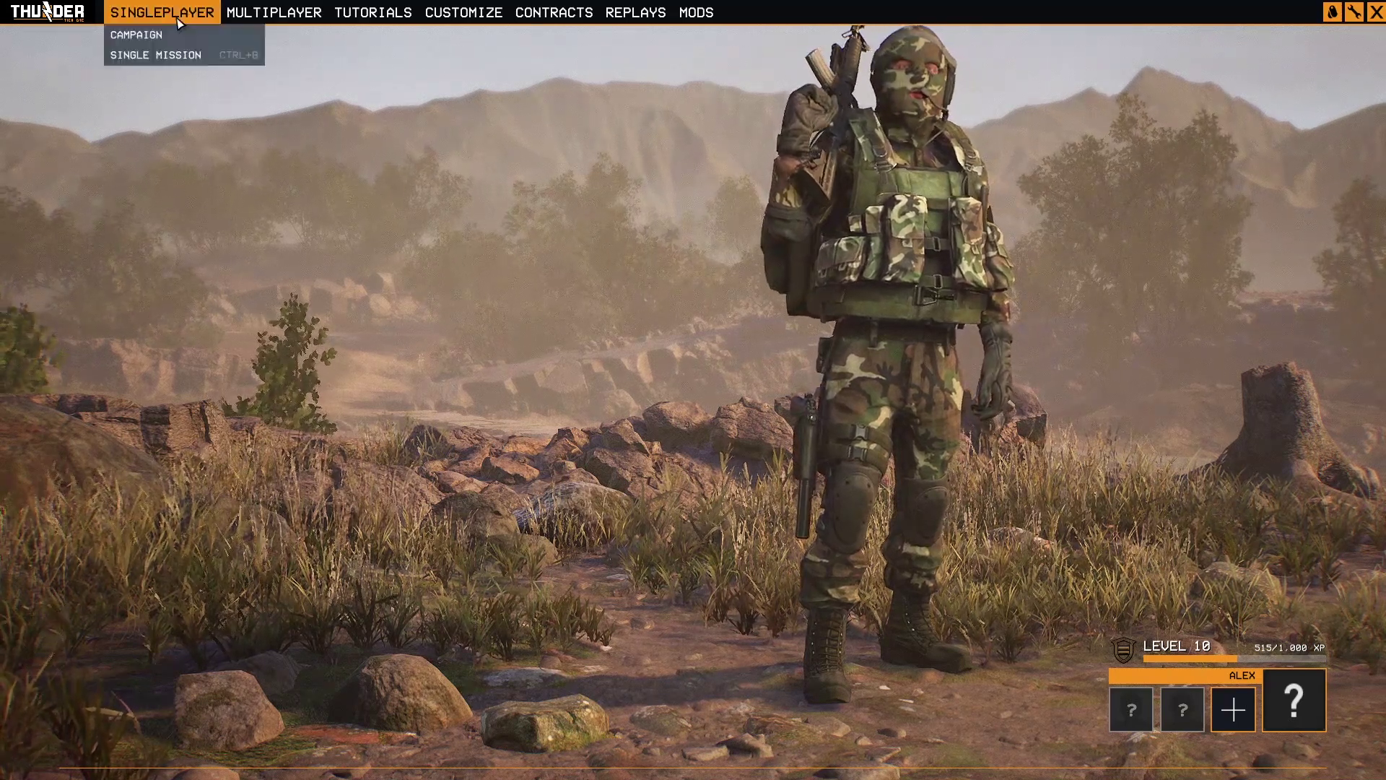
click(173, 62)
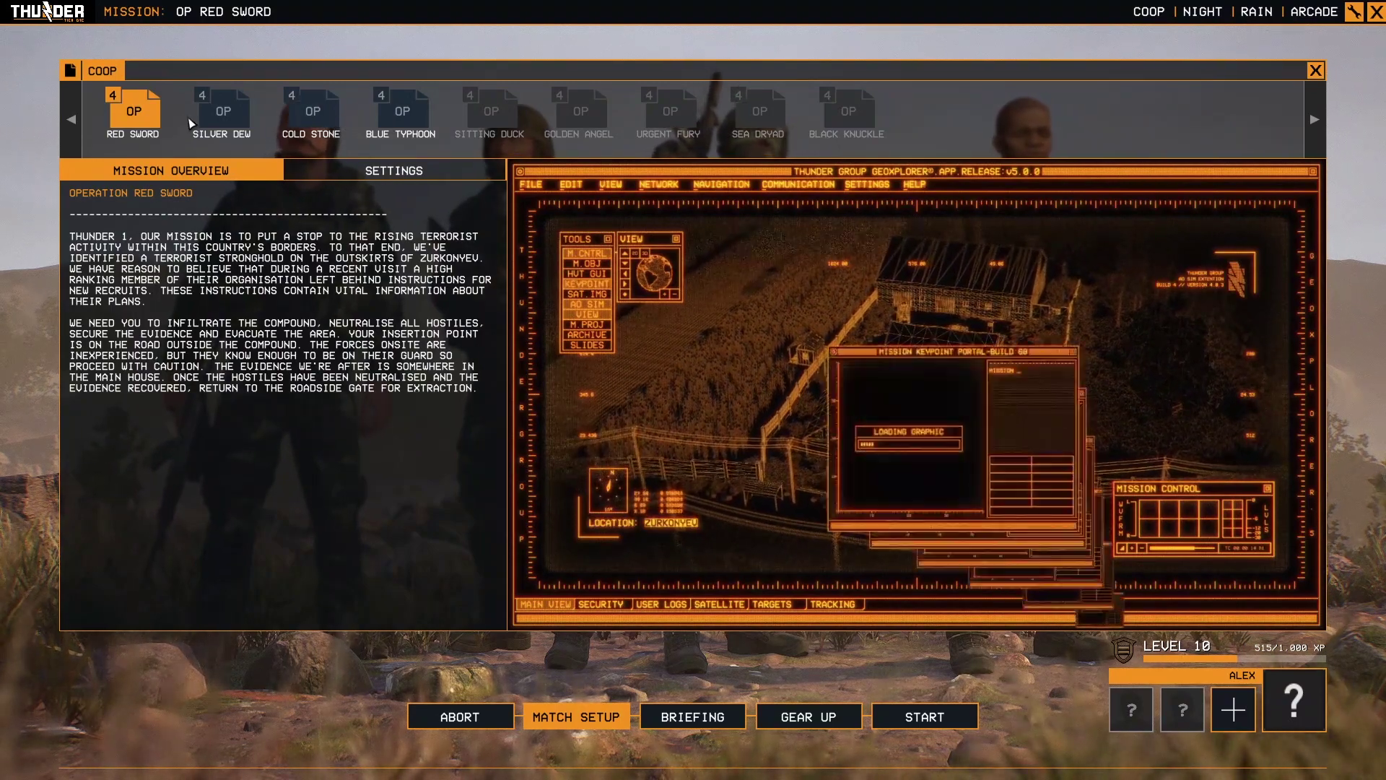
key(Right)
click(126, 117)
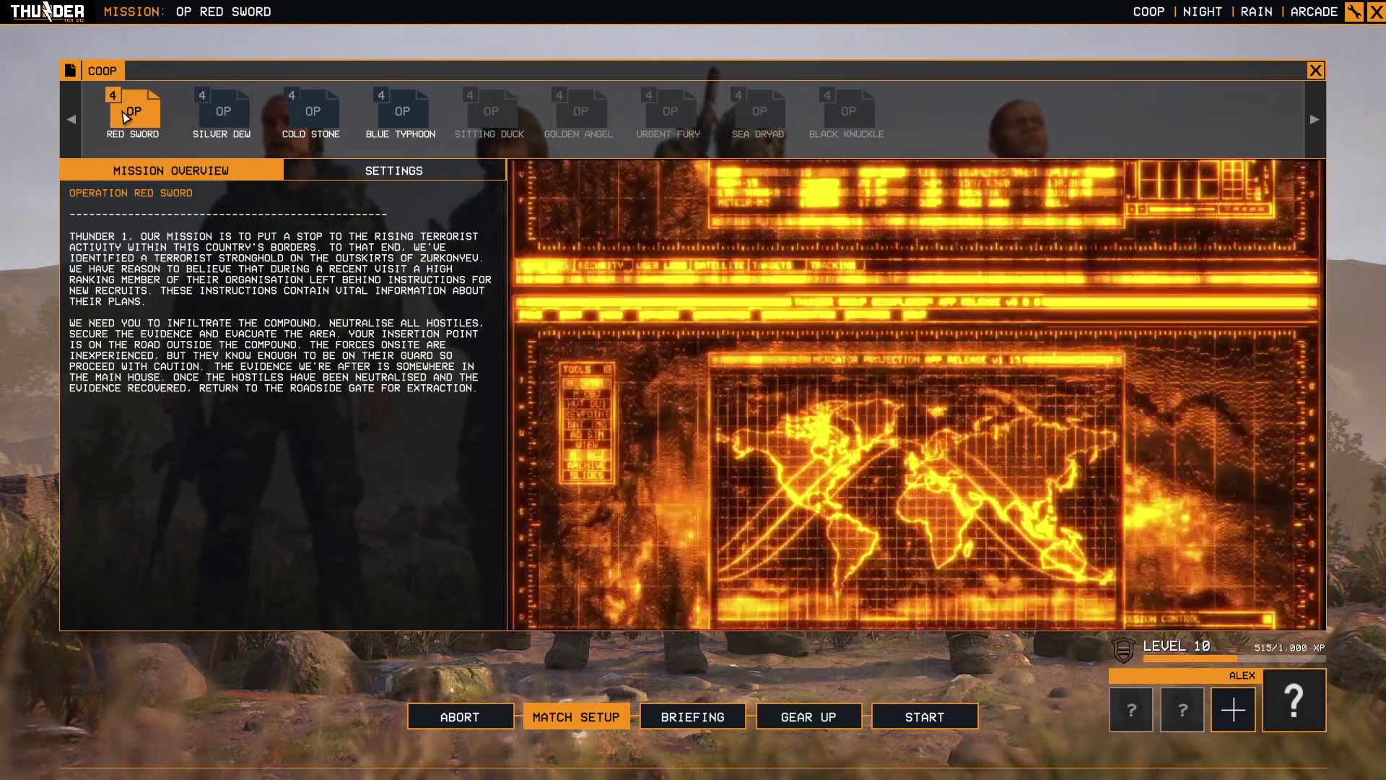
click(217, 114)
click(282, 109)
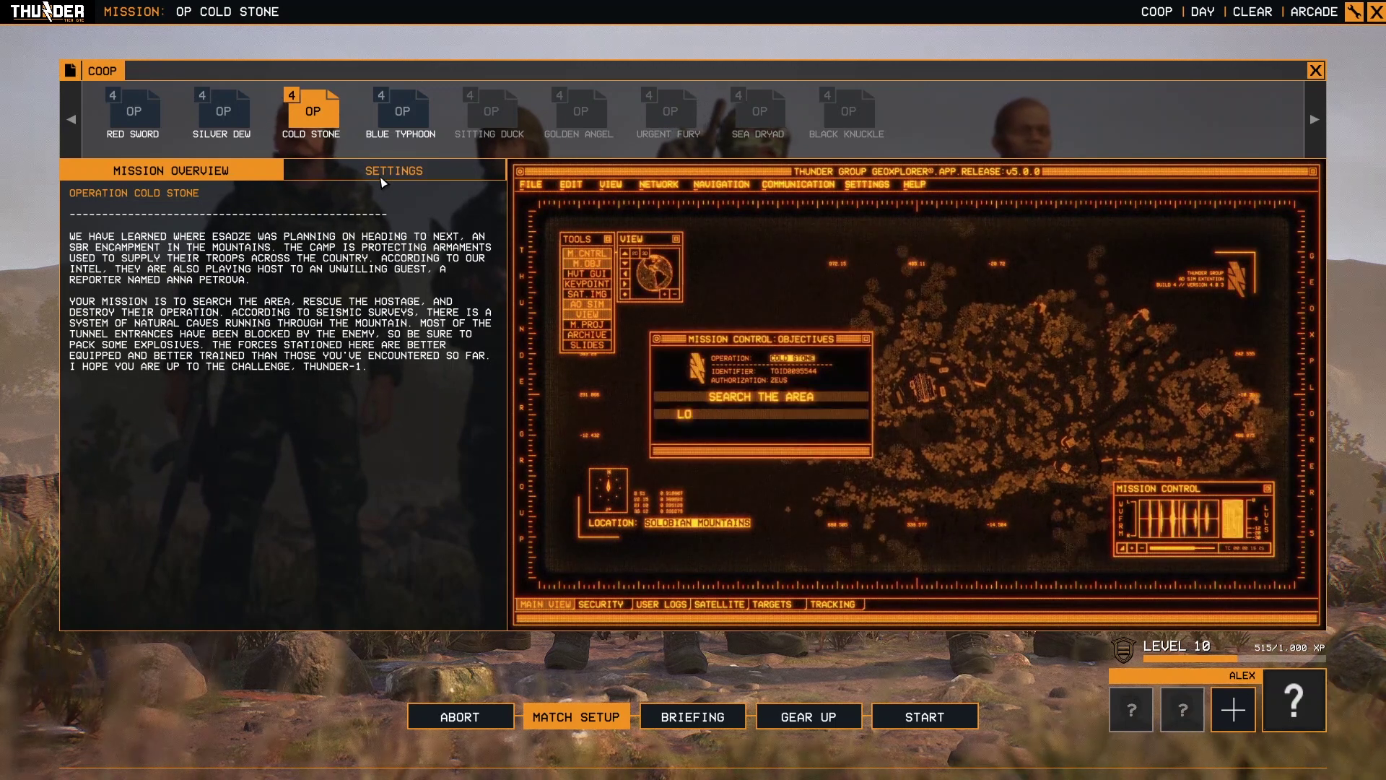
- In the mission settings, set the time of day to Sunset and the weather forecast to Storm
click(383, 183)
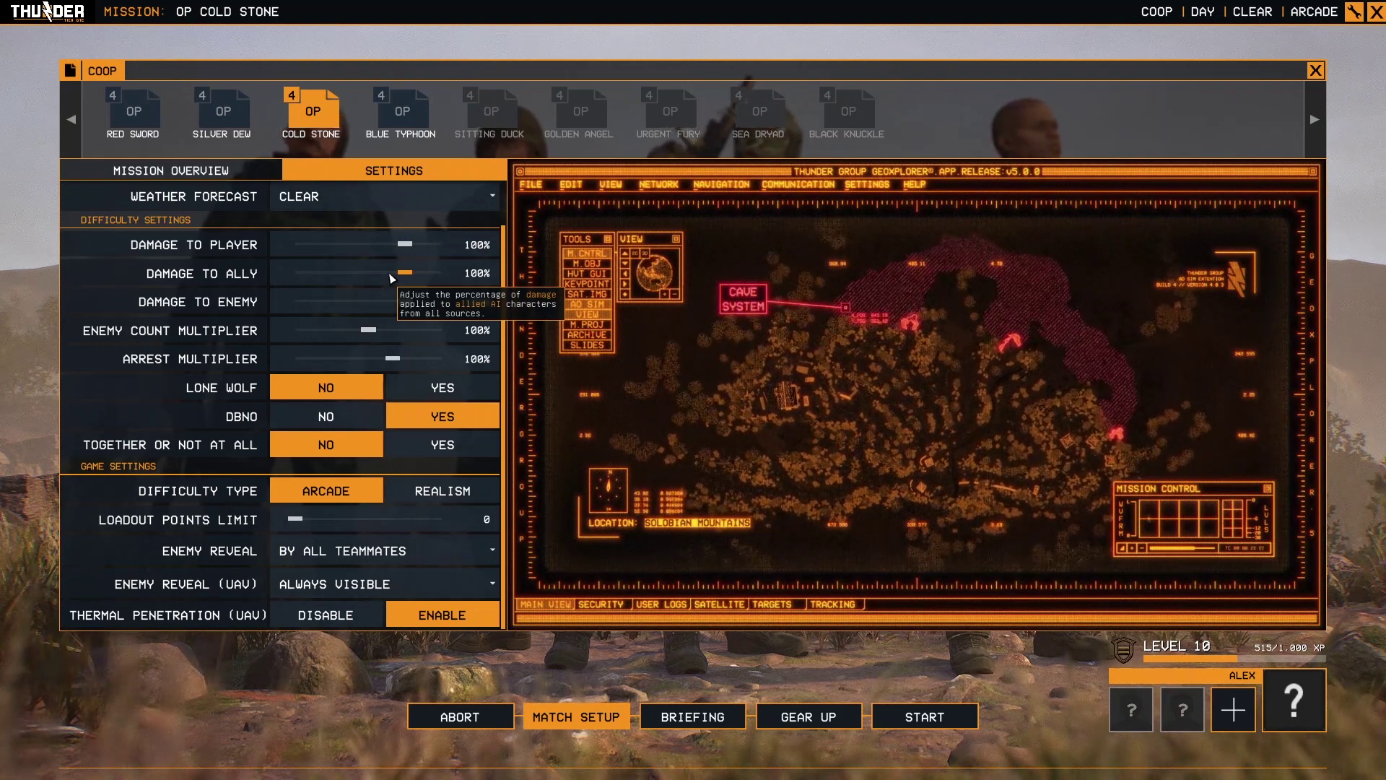
scroll(391, 278, up, 2)
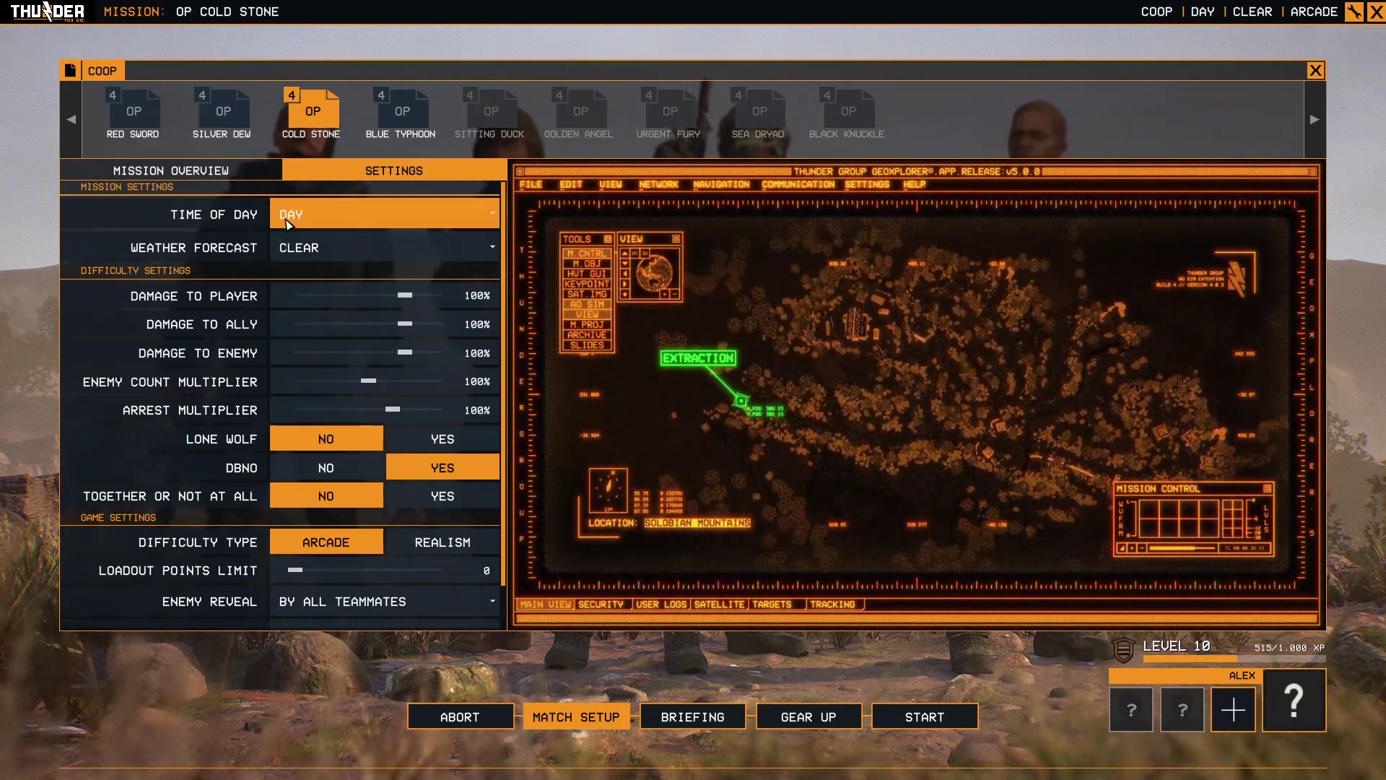
click(321, 219)
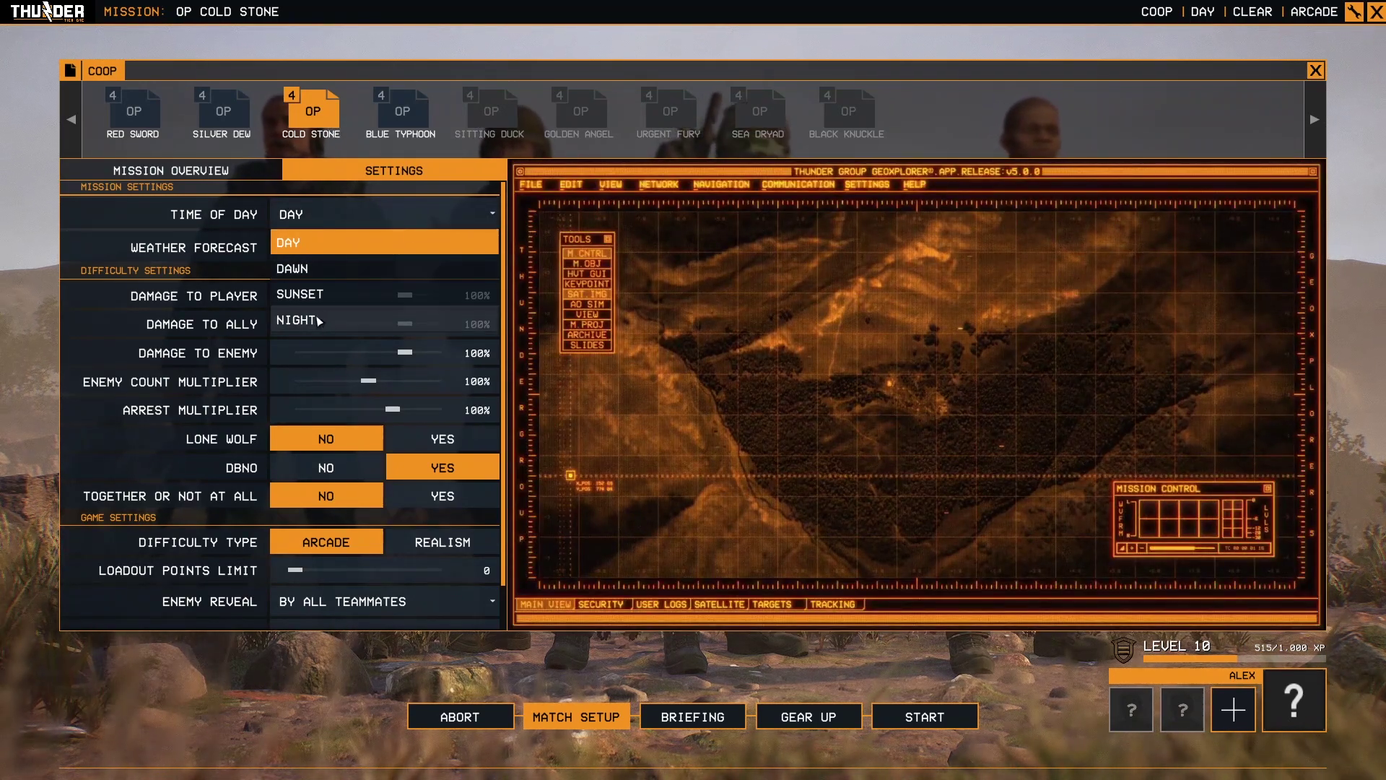
click(126, 245)
click(307, 249)
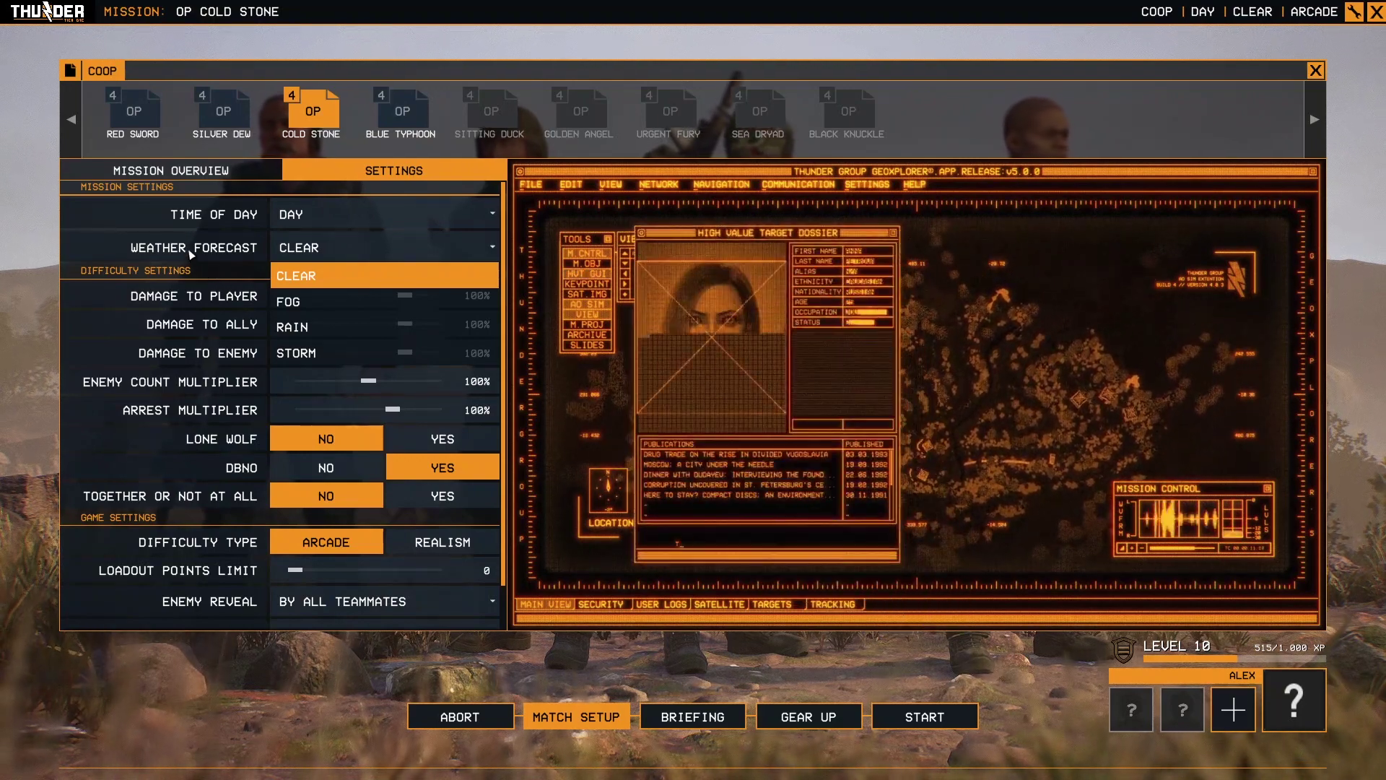
click(191, 253)
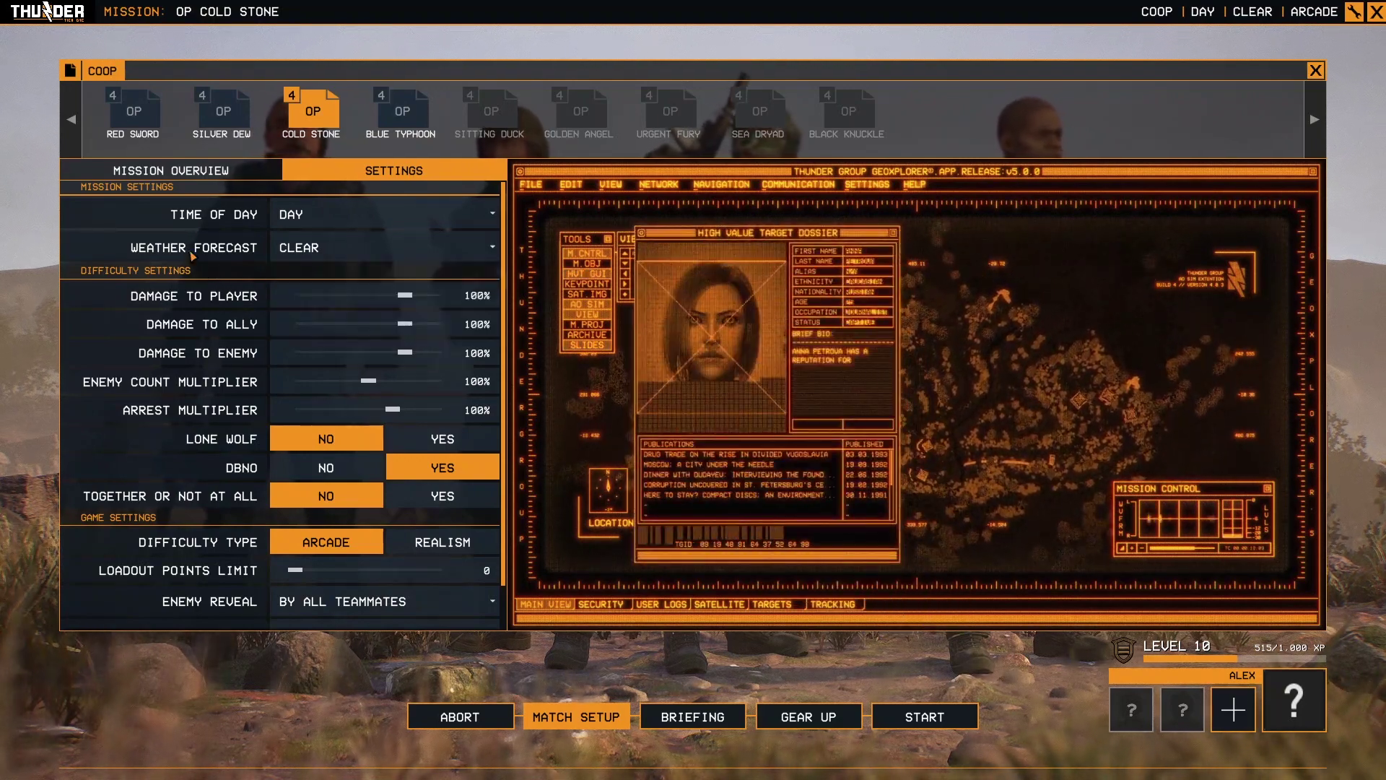
click(325, 219)
click(305, 279)
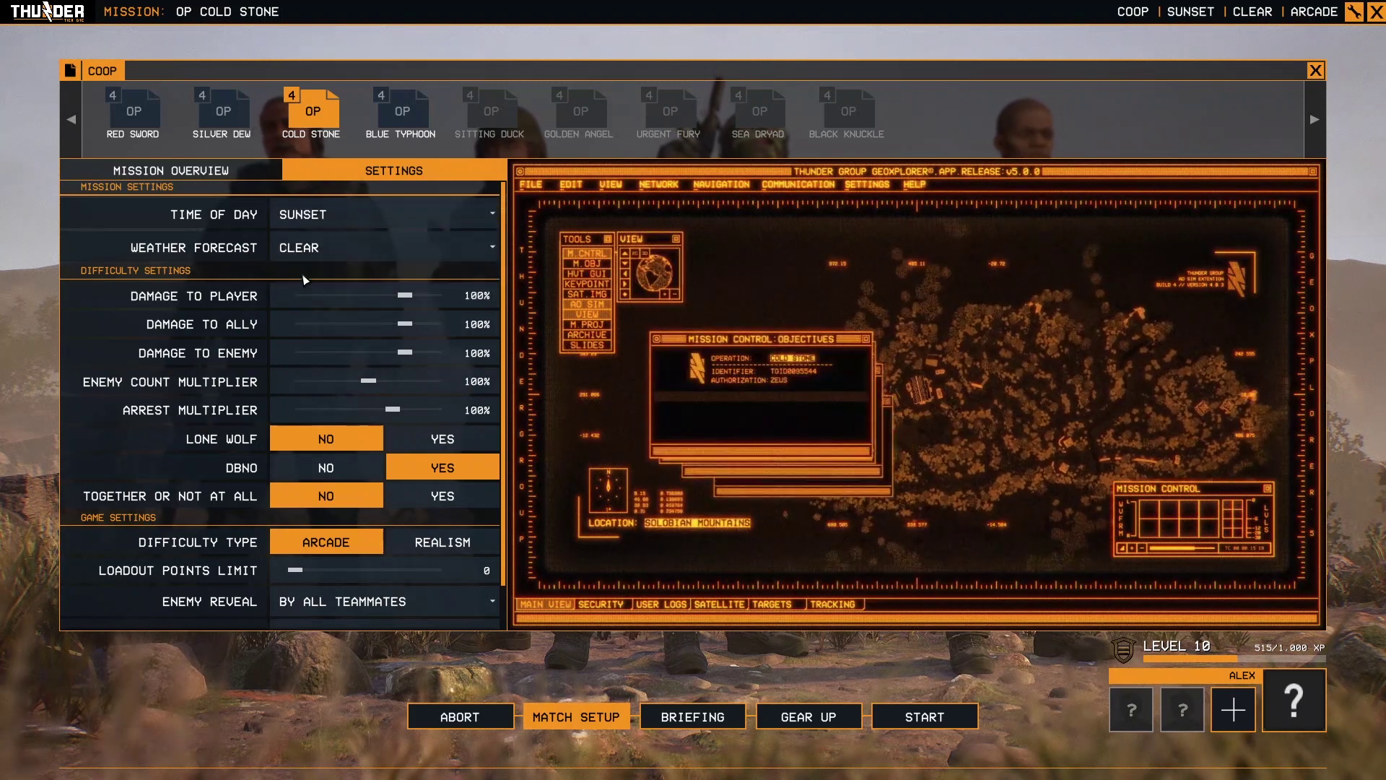
click(306, 248)
click(307, 353)
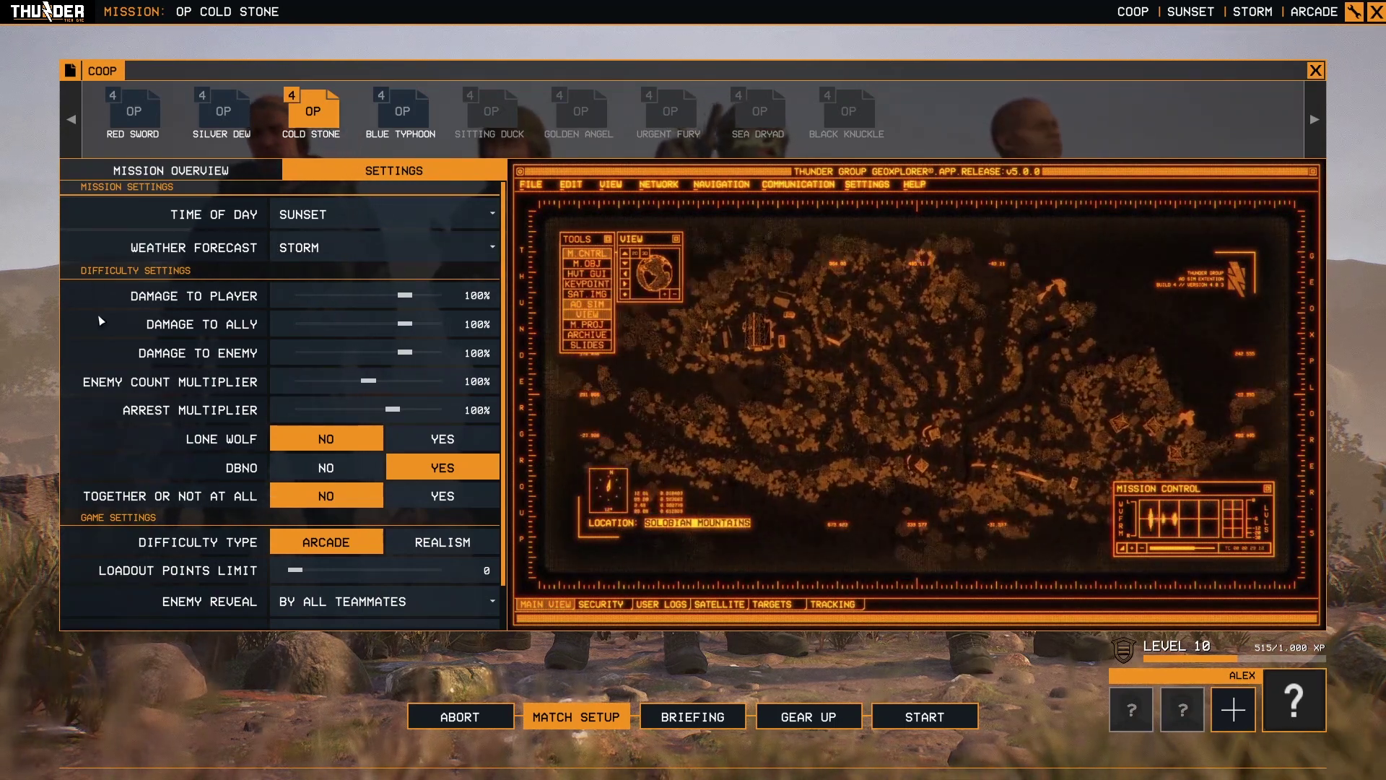
- Try Damage to Player at 25% and 125%, and settle it at 103%
mouse_move(112, 332)
mouse_move(401, 305)
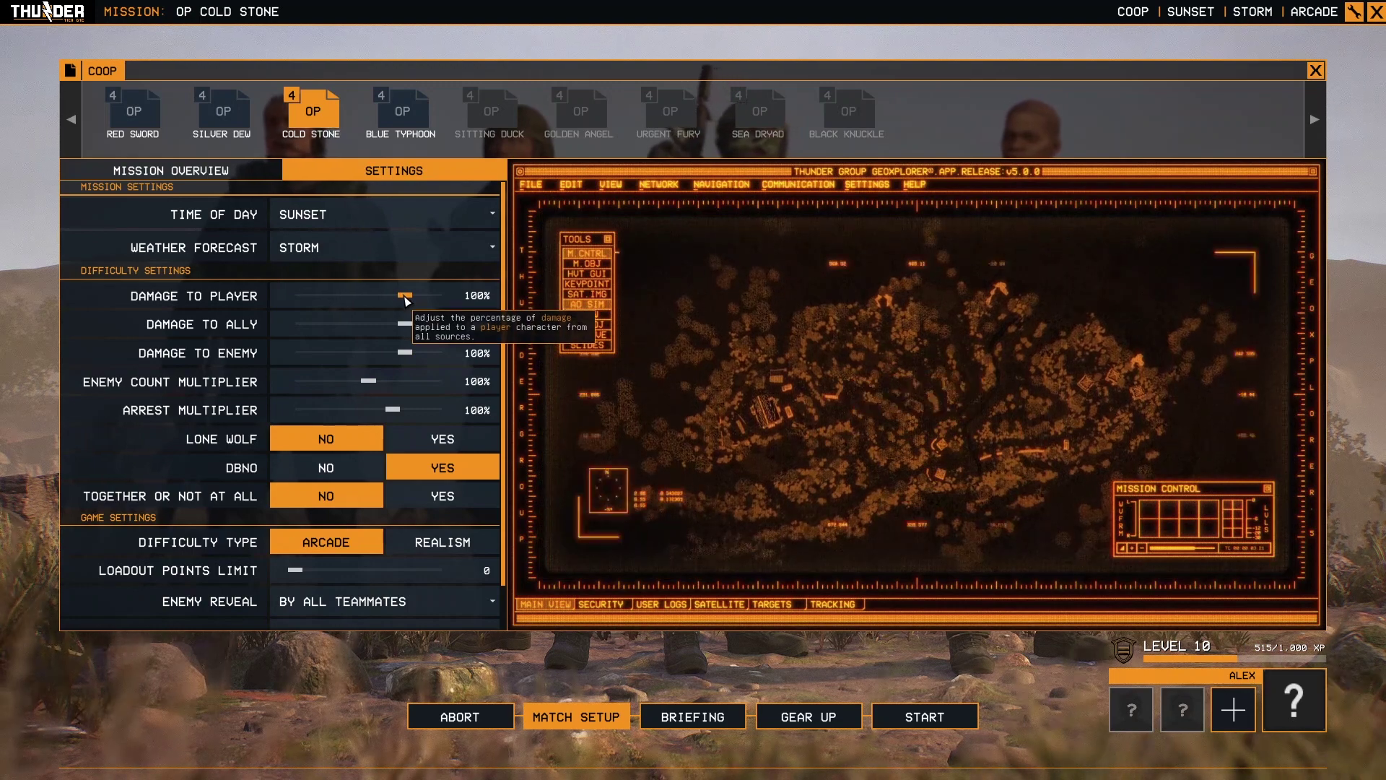
drag(405, 299, 281, 294)
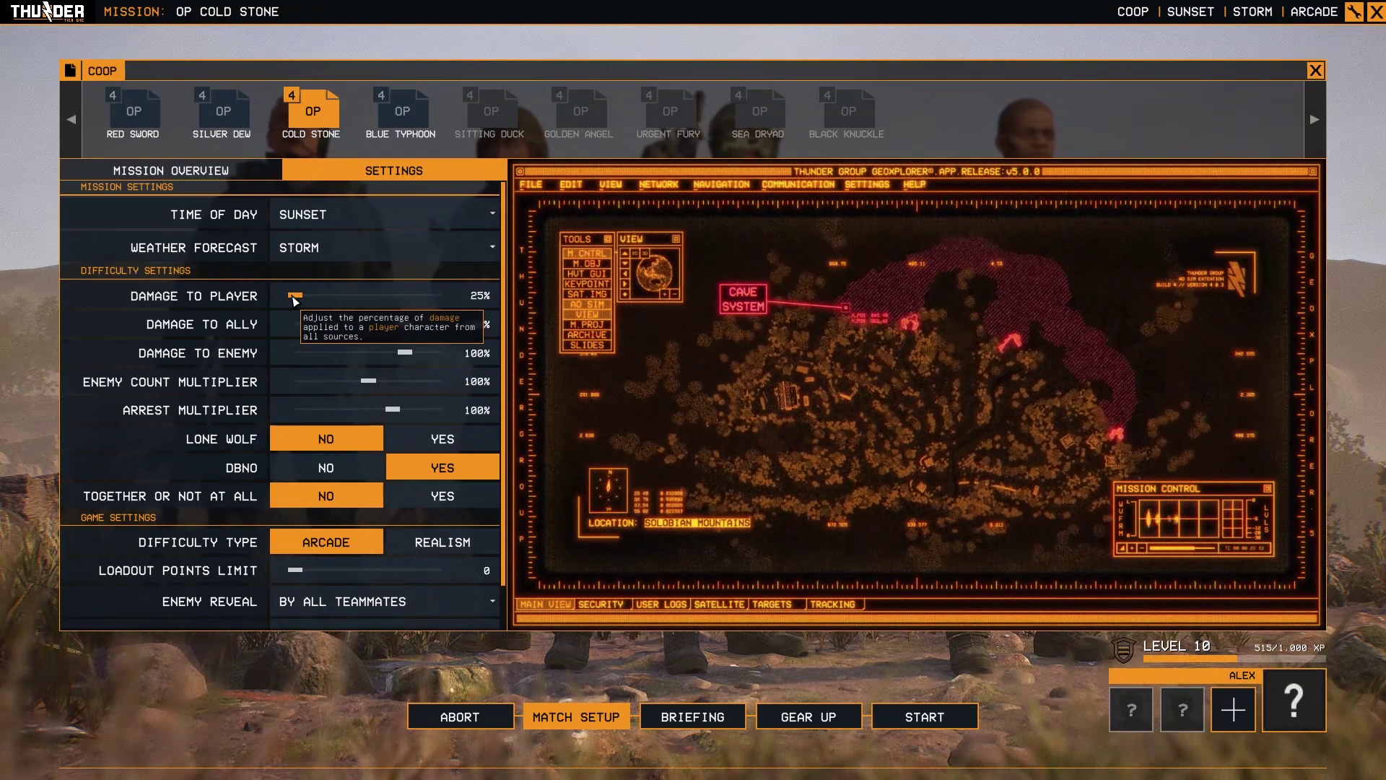
drag(295, 303, 474, 304)
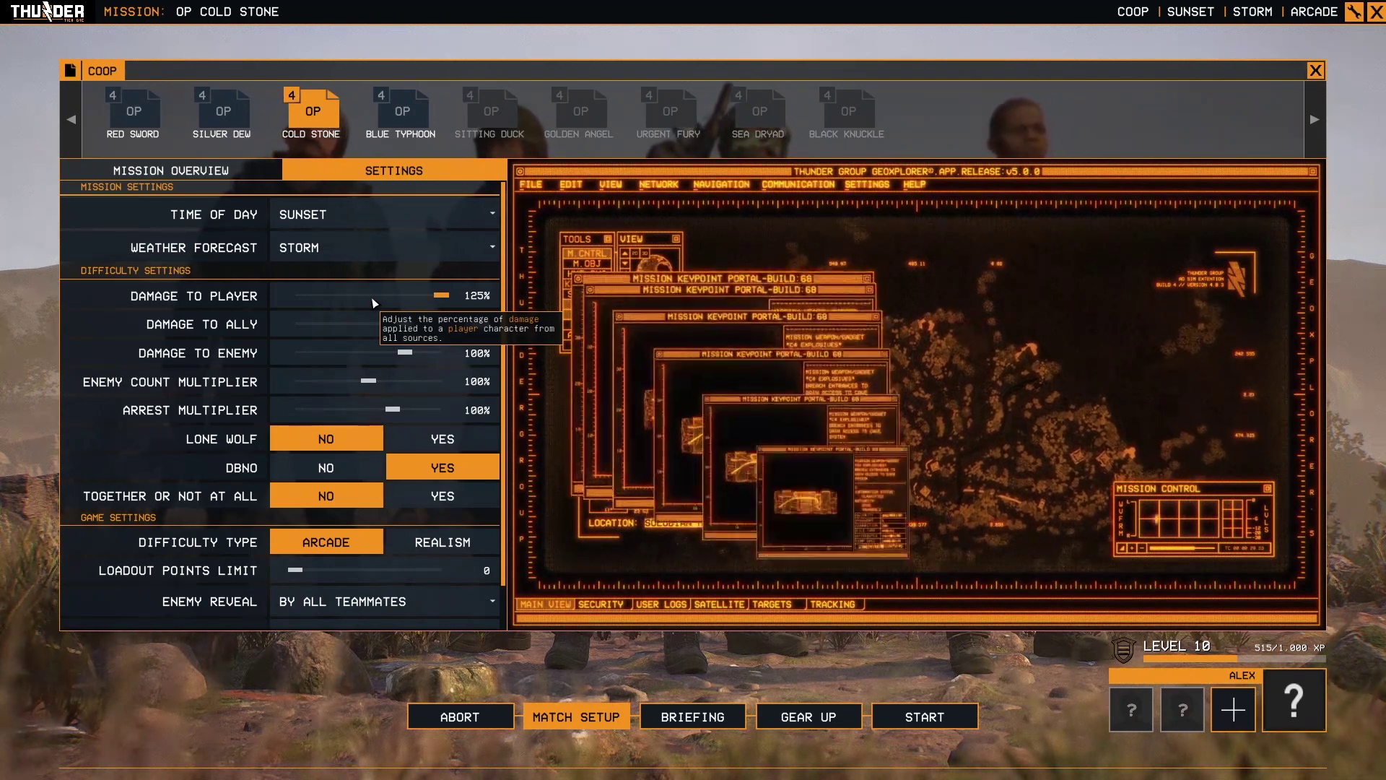
drag(442, 295, 410, 295)
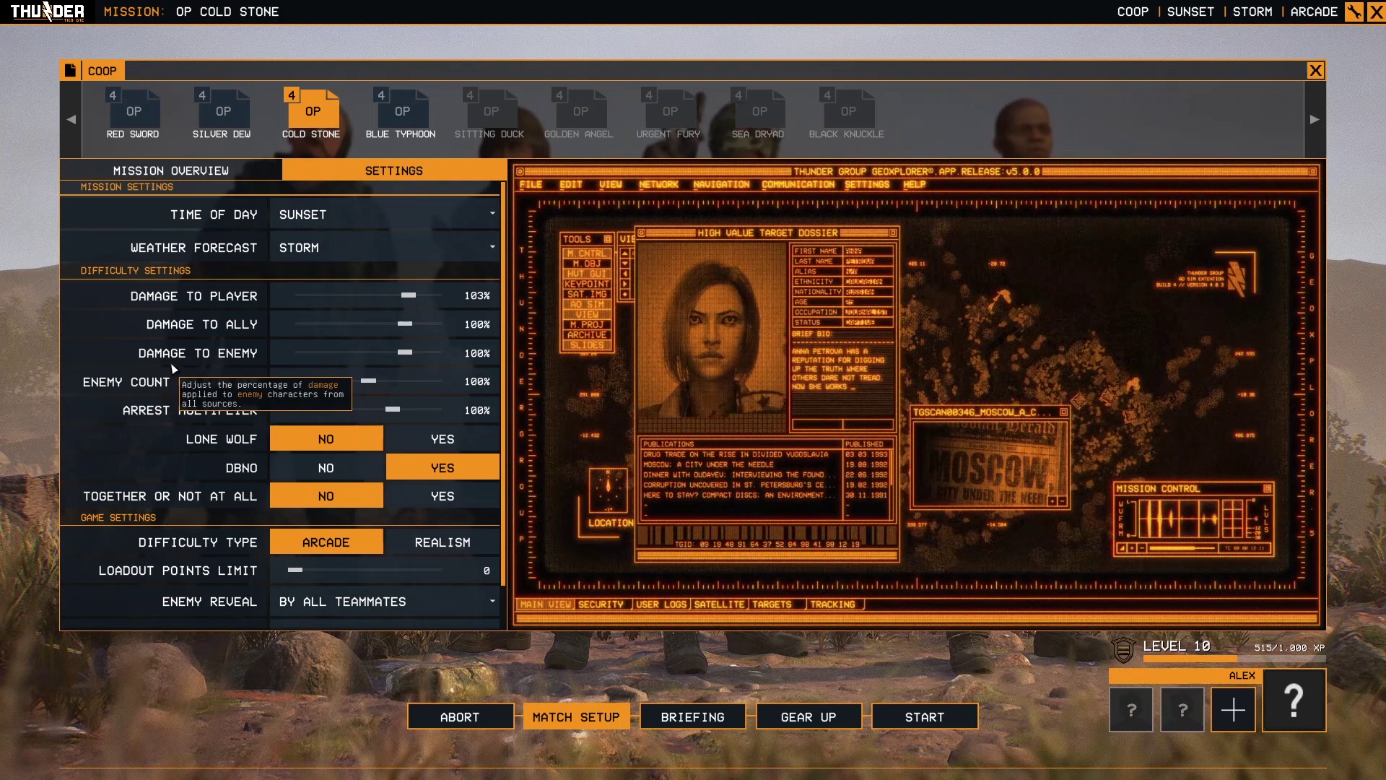
- Try Damage to Enemy at 125% and 25%, and return it to 100%
drag(405, 353, 445, 353)
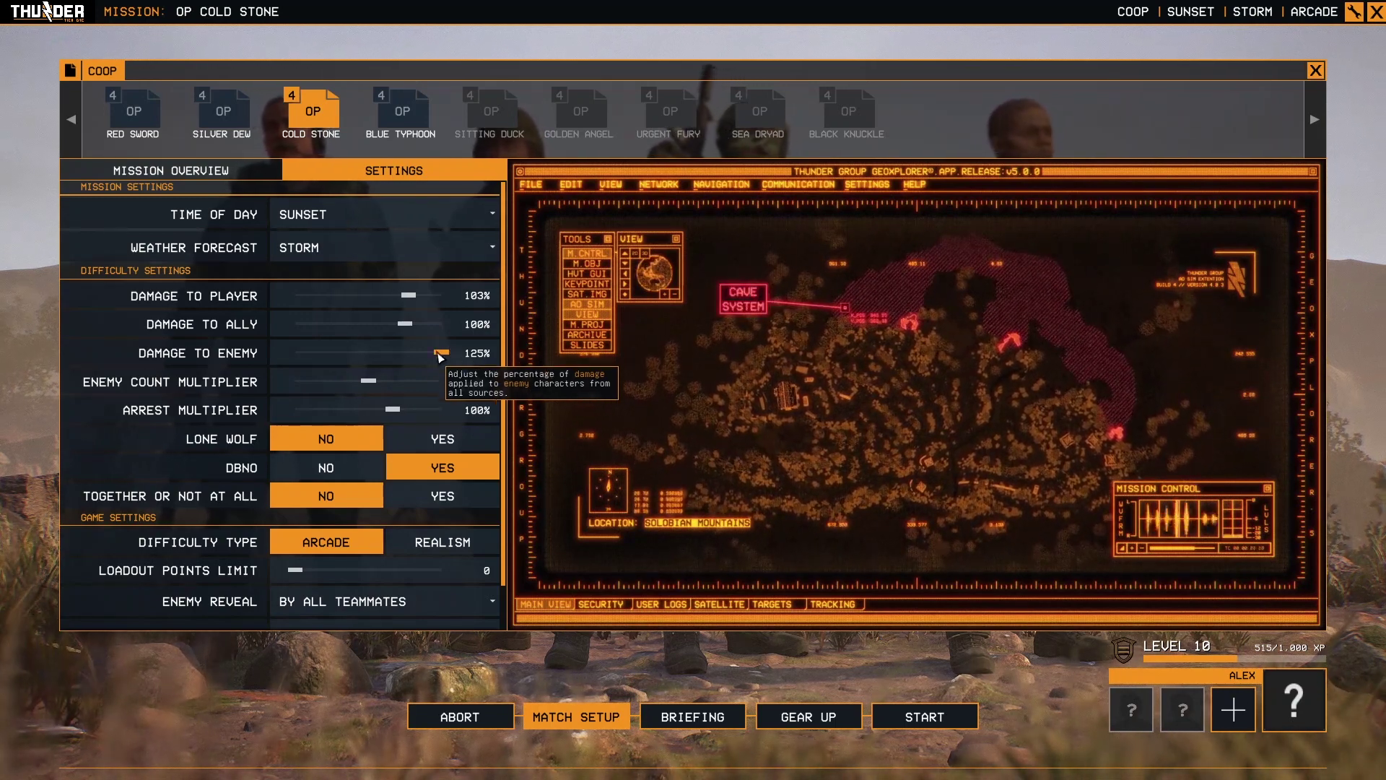
drag(445, 353, 246, 358)
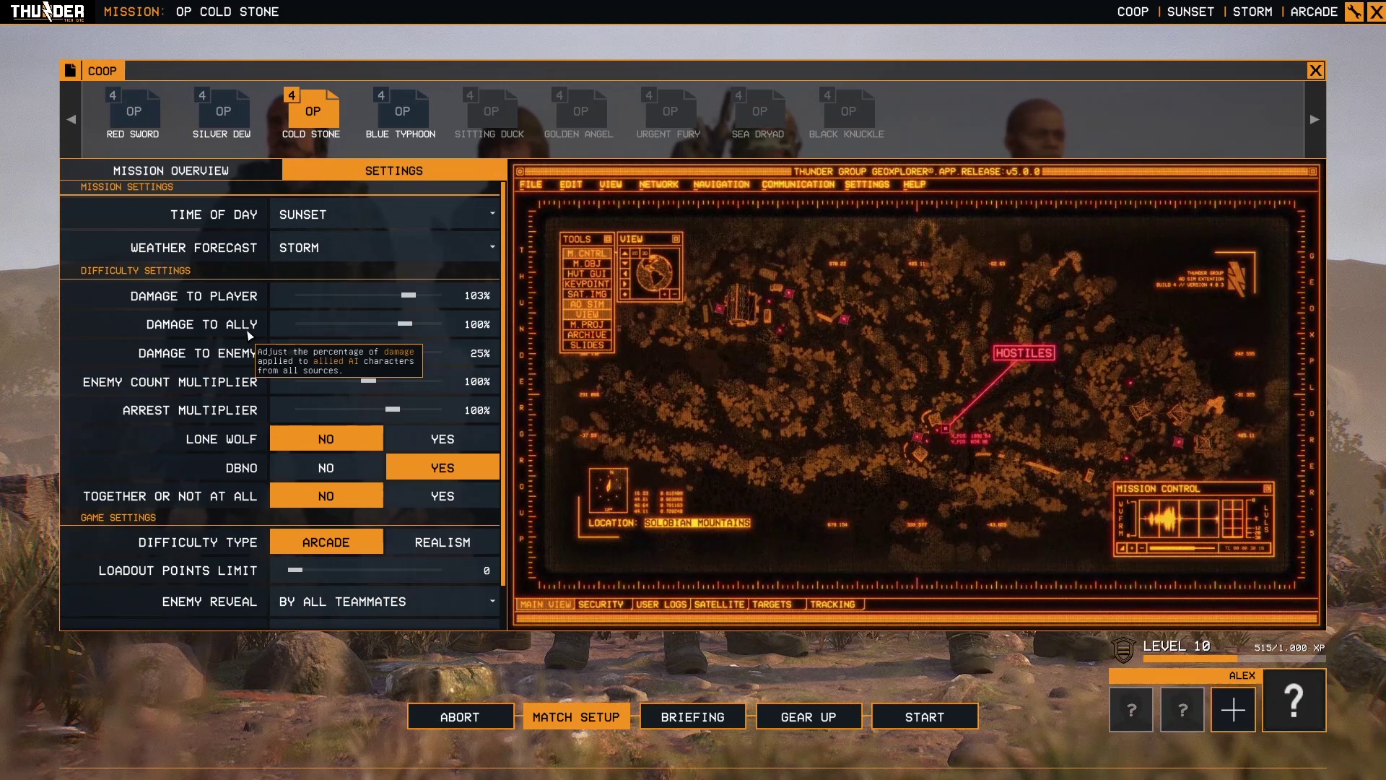
drag(296, 353, 406, 357)
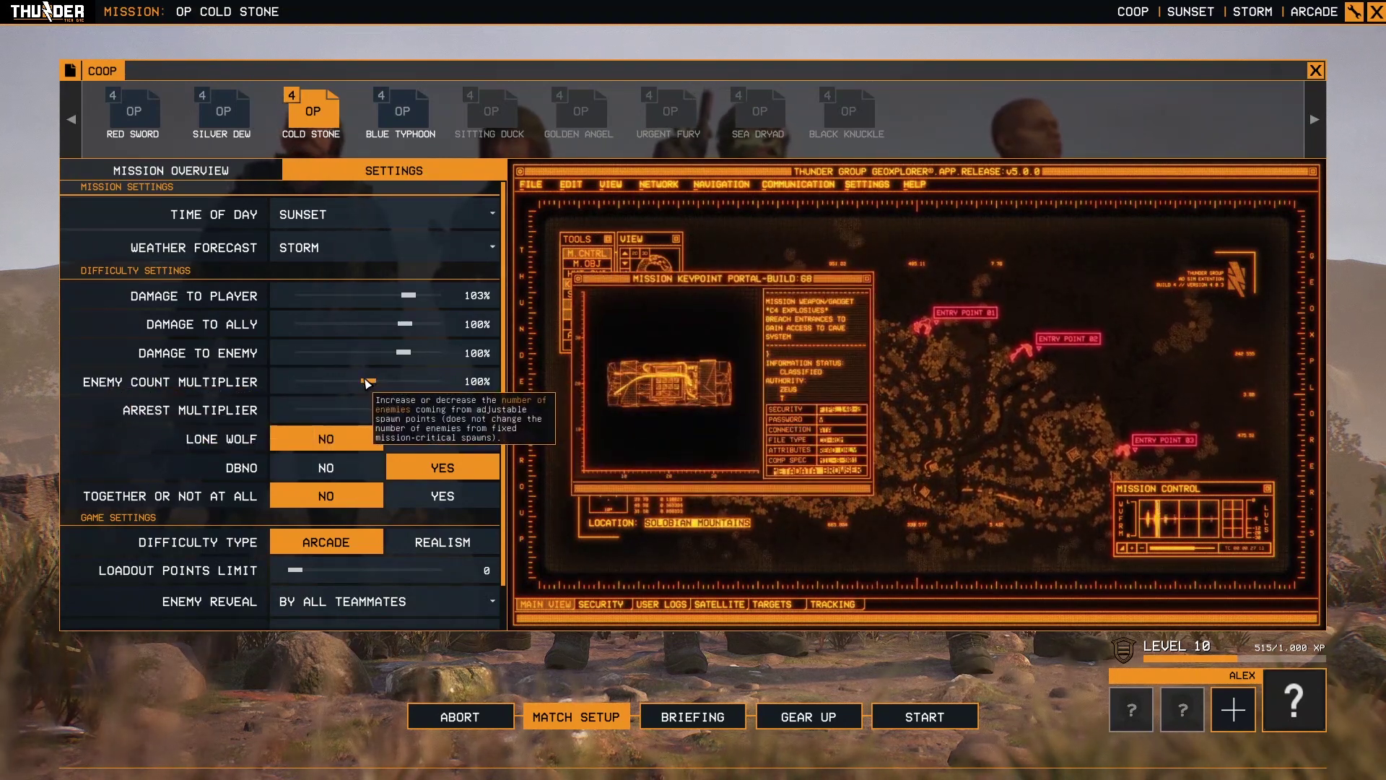
- Try the enemy count multiplier at 136% and the arrest multiplier at 150% and 0%, returning both to 100%
drag(368, 383, 415, 385)
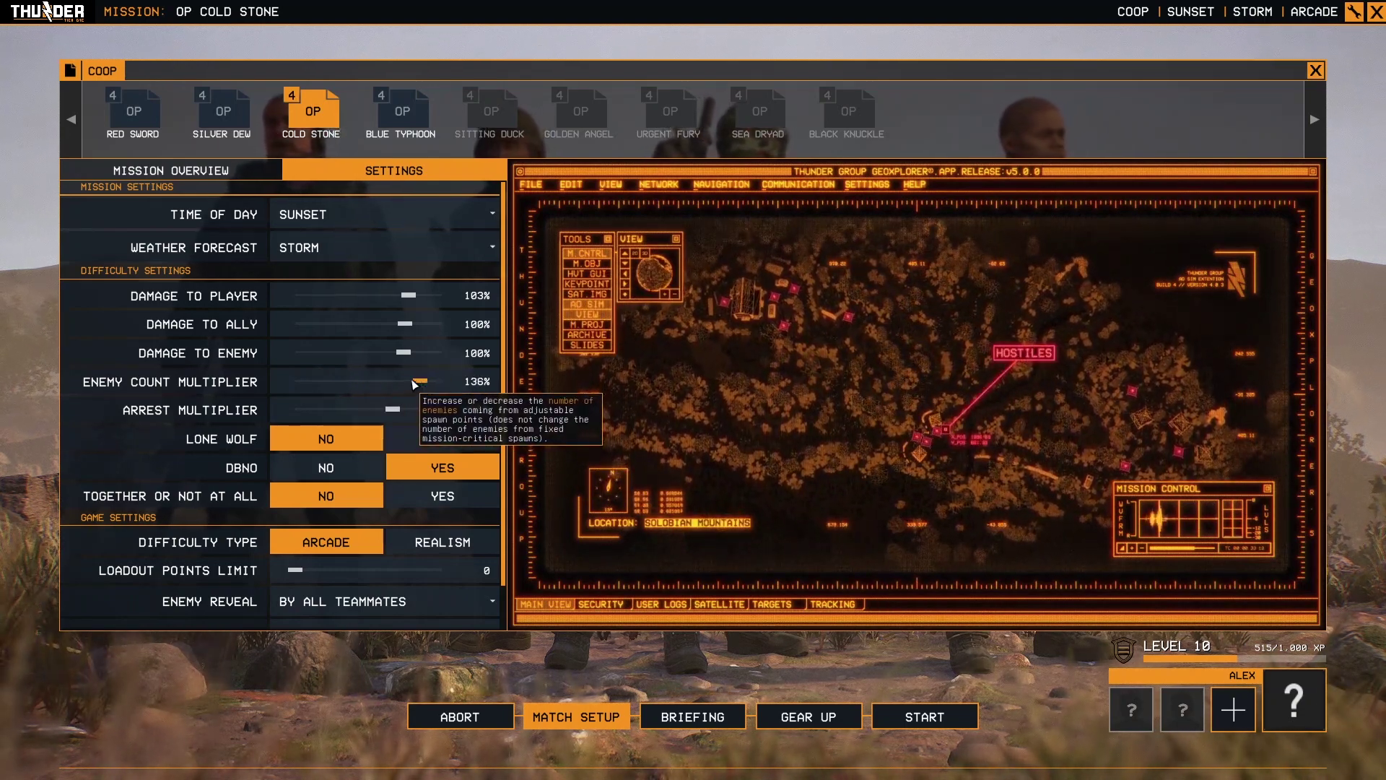
drag(415, 384, 366, 384)
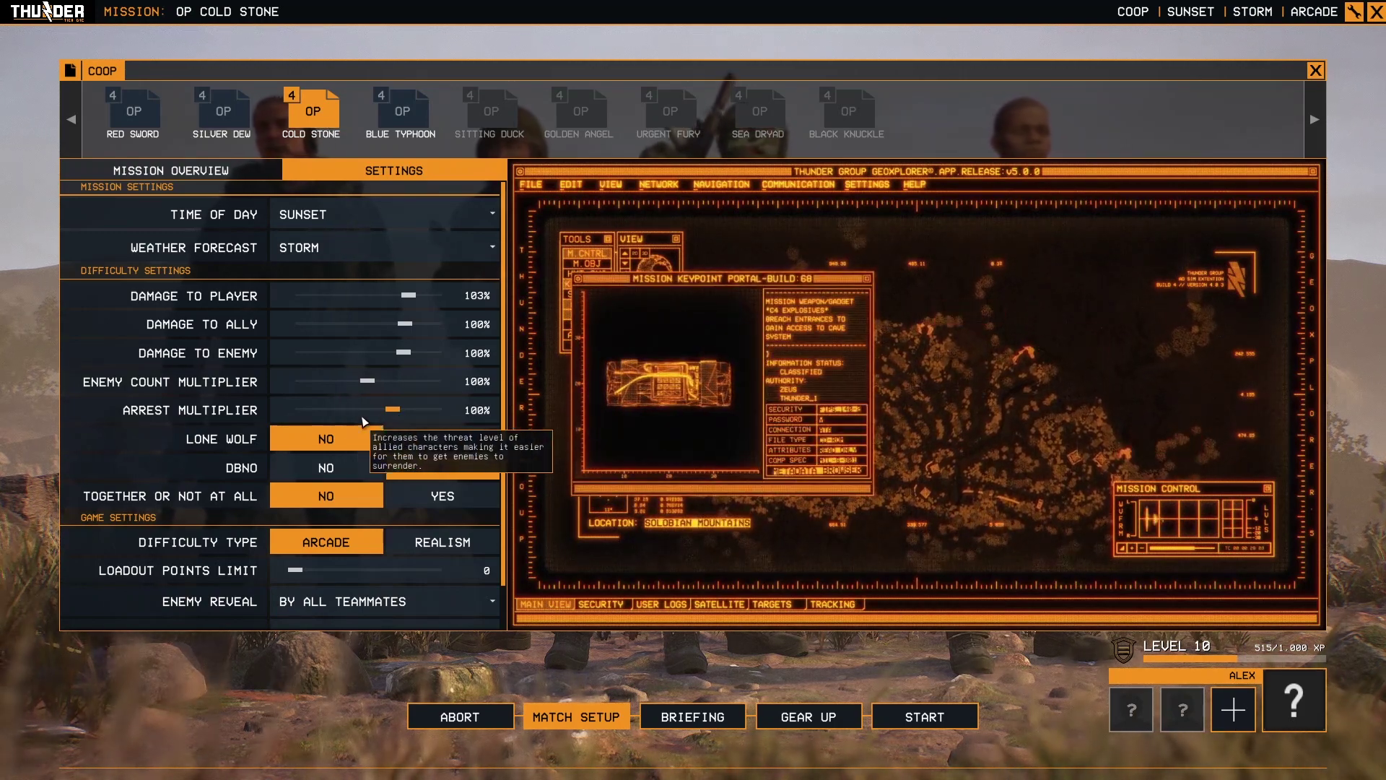
drag(402, 412, 449, 408)
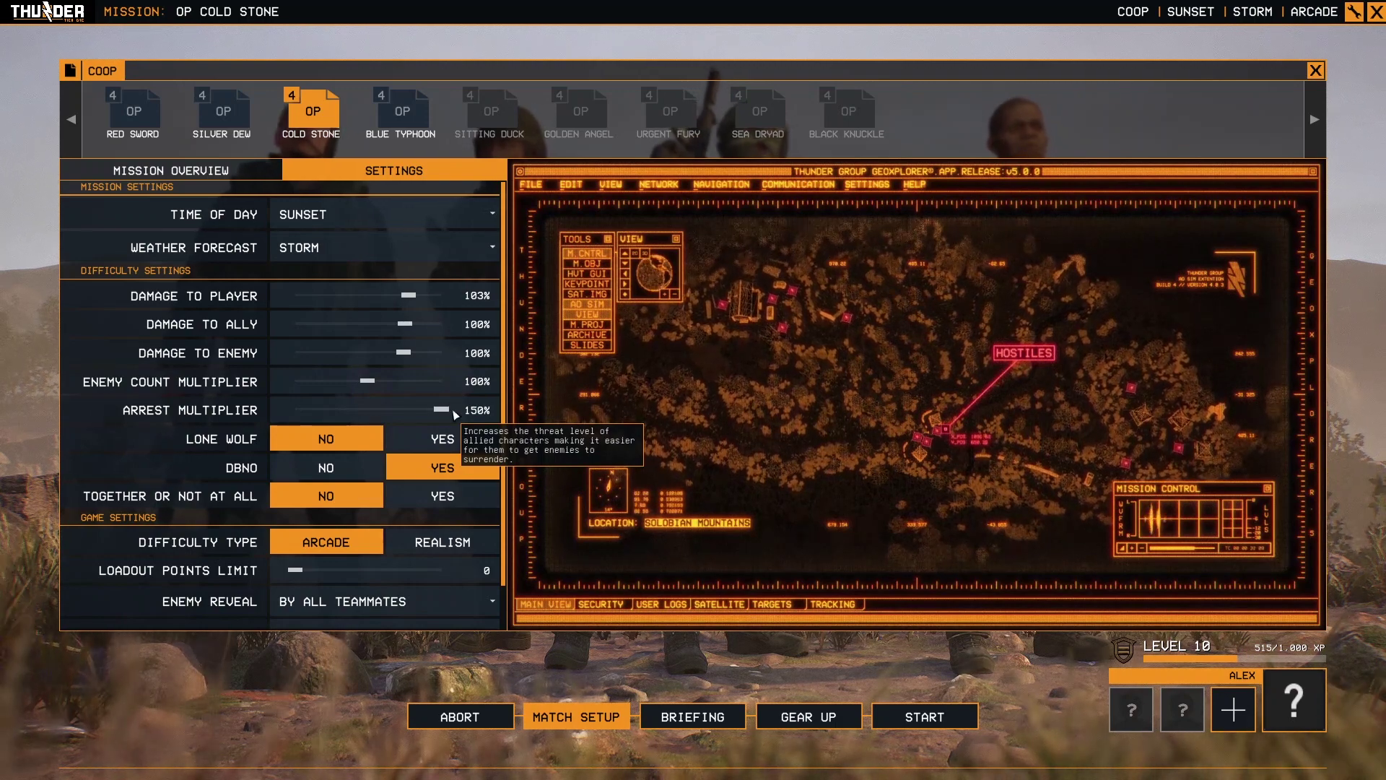
drag(455, 413, 275, 407)
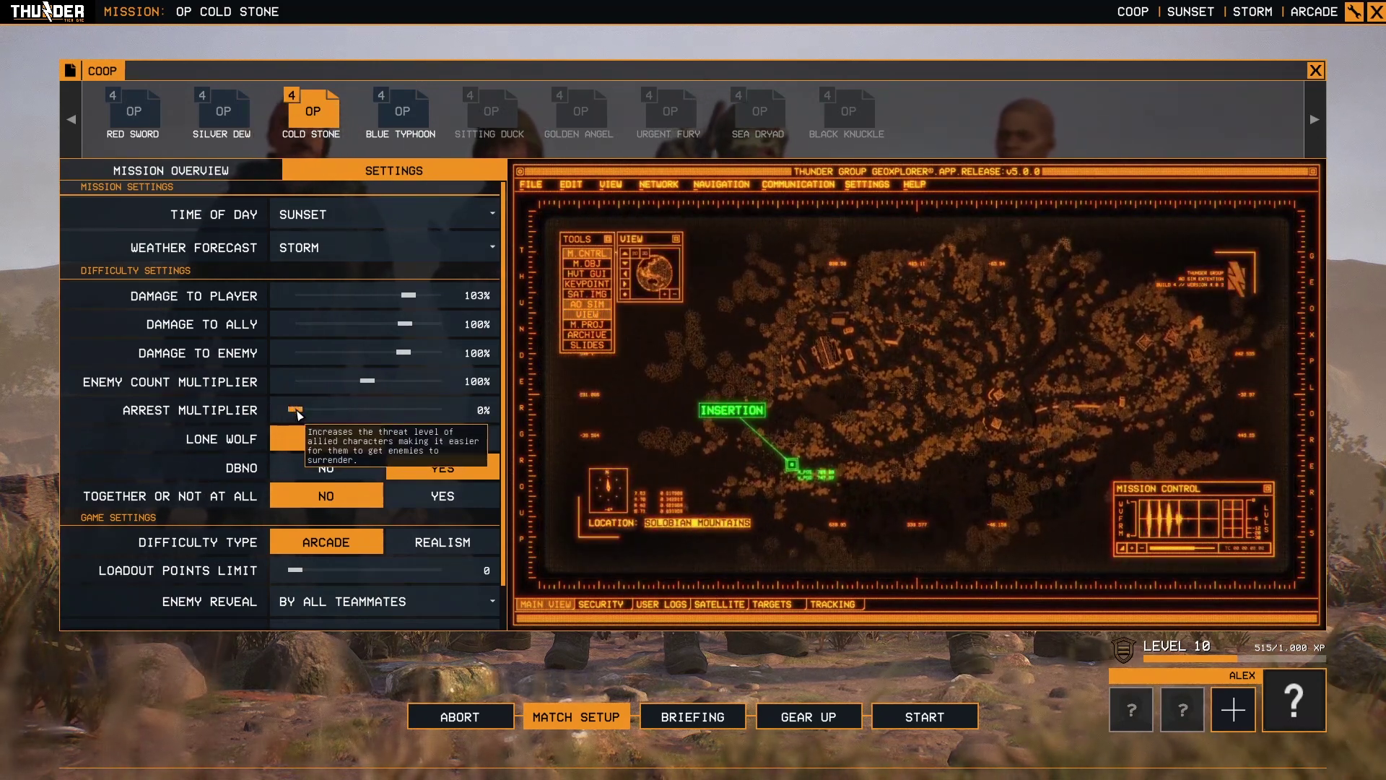
drag(298, 413, 392, 409)
- View the squad lineup outside the match setup, return to the settings and enable Lone Wolf
scroll(366, 413, down, 1)
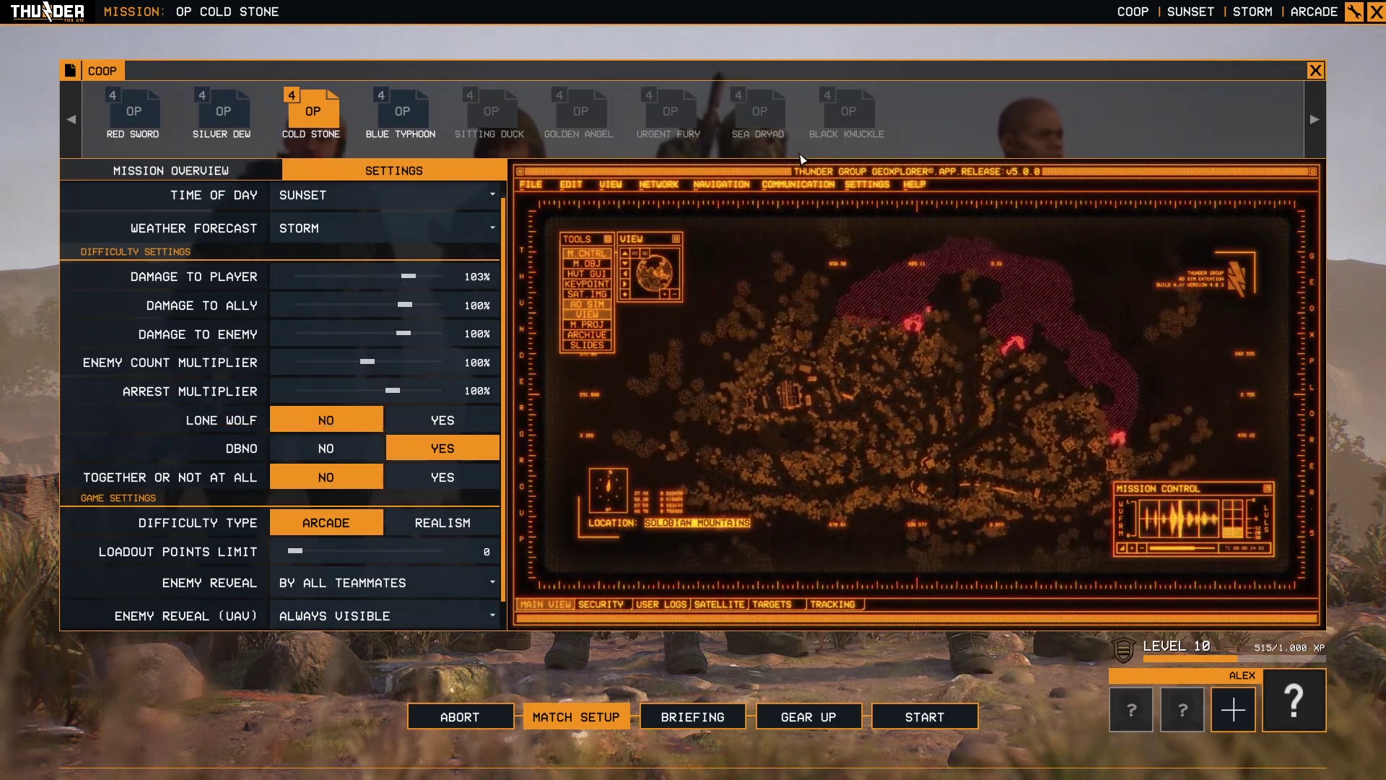
click(1315, 70)
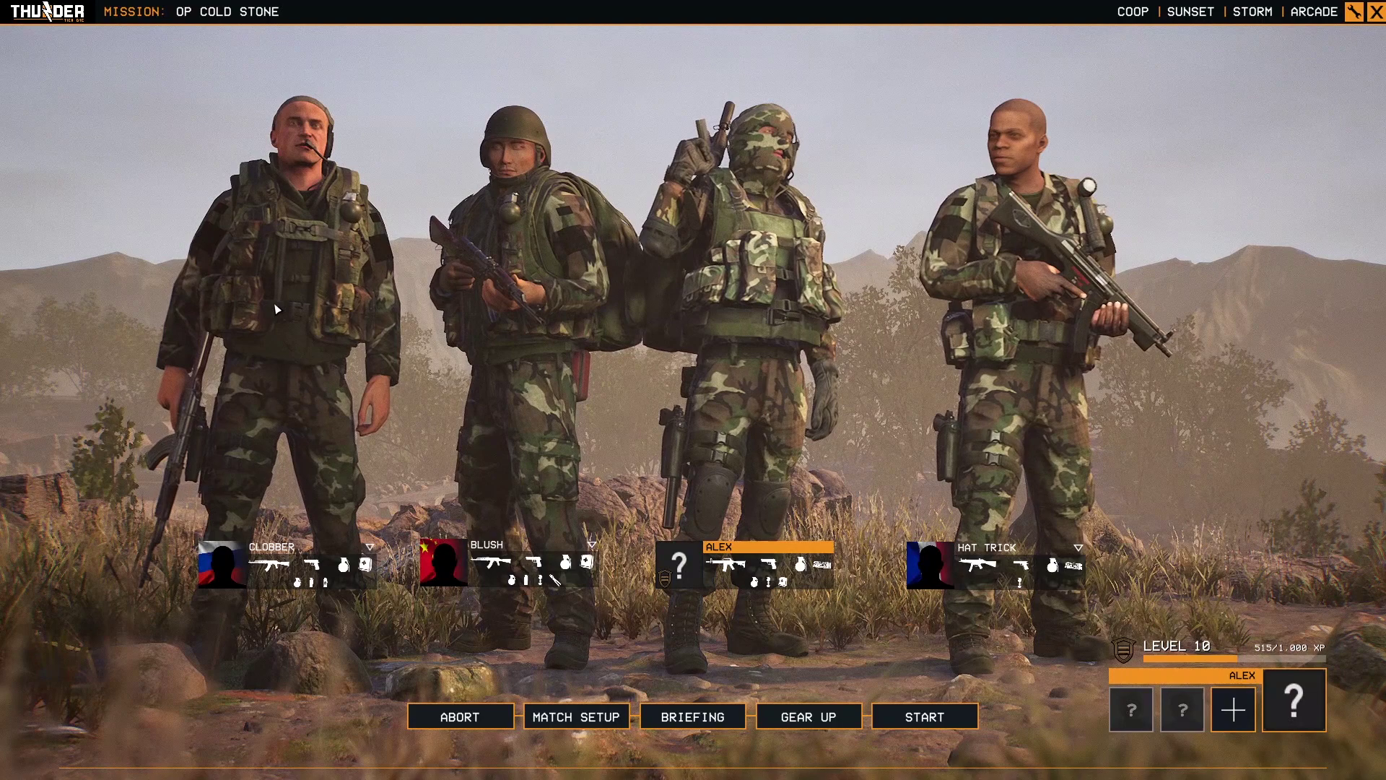
click(549, 717)
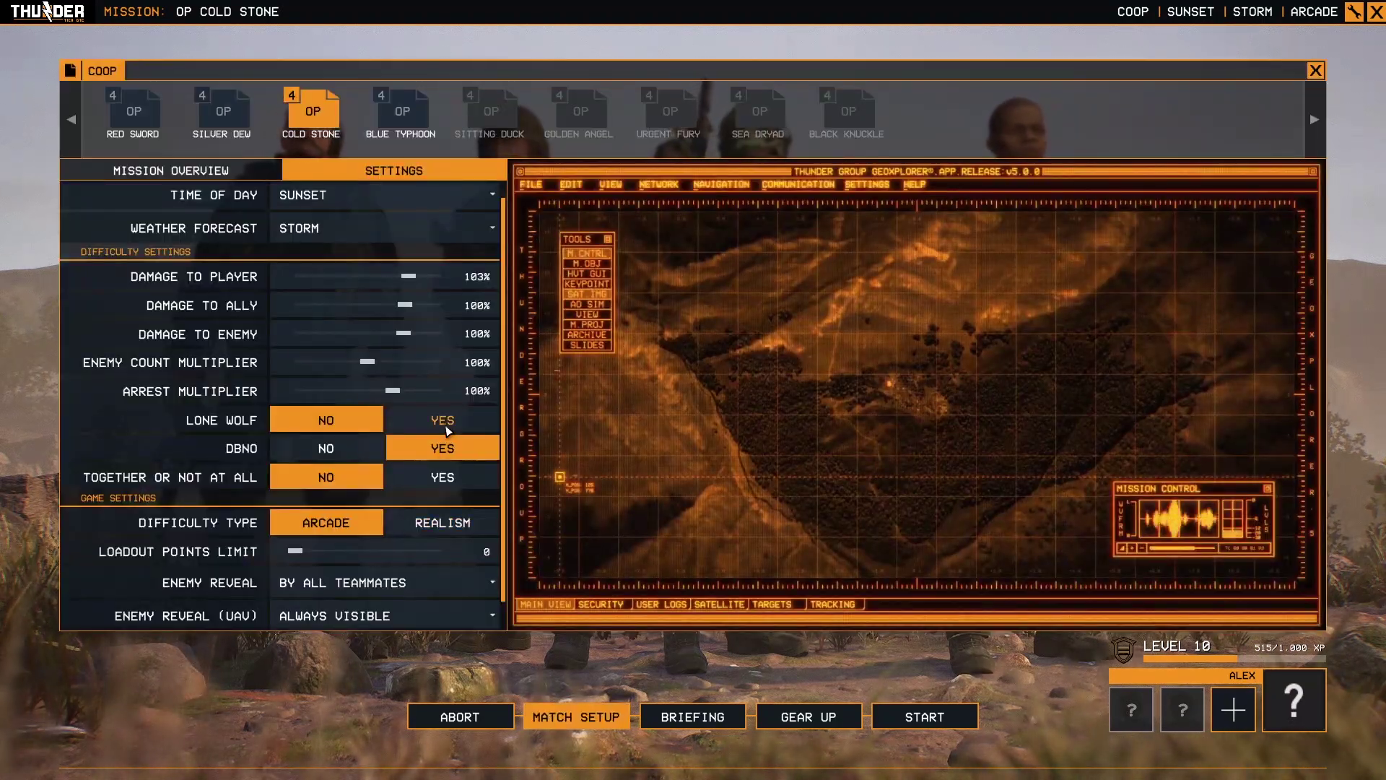
click(447, 426)
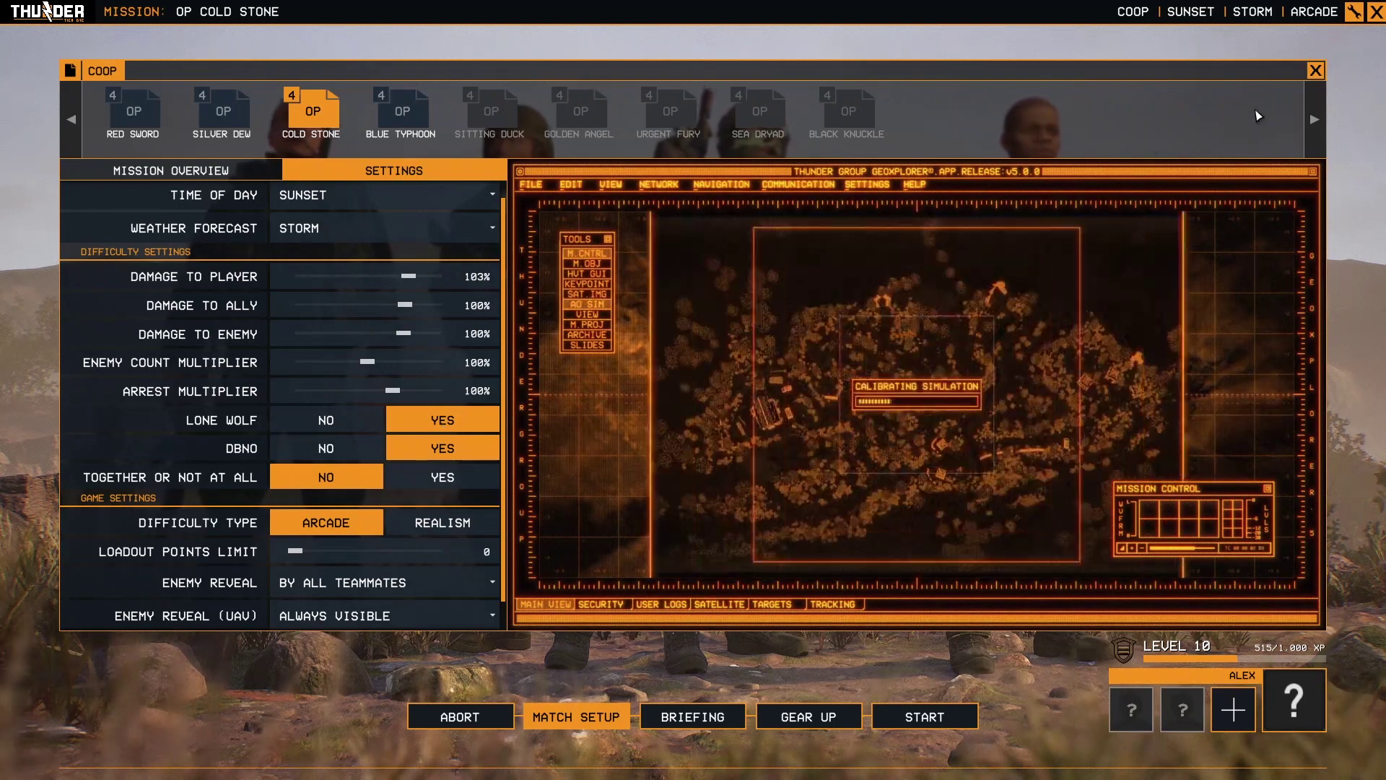
- Close the match setup, look over the player character's loadout in the gear screen and accept it
click(562, 634)
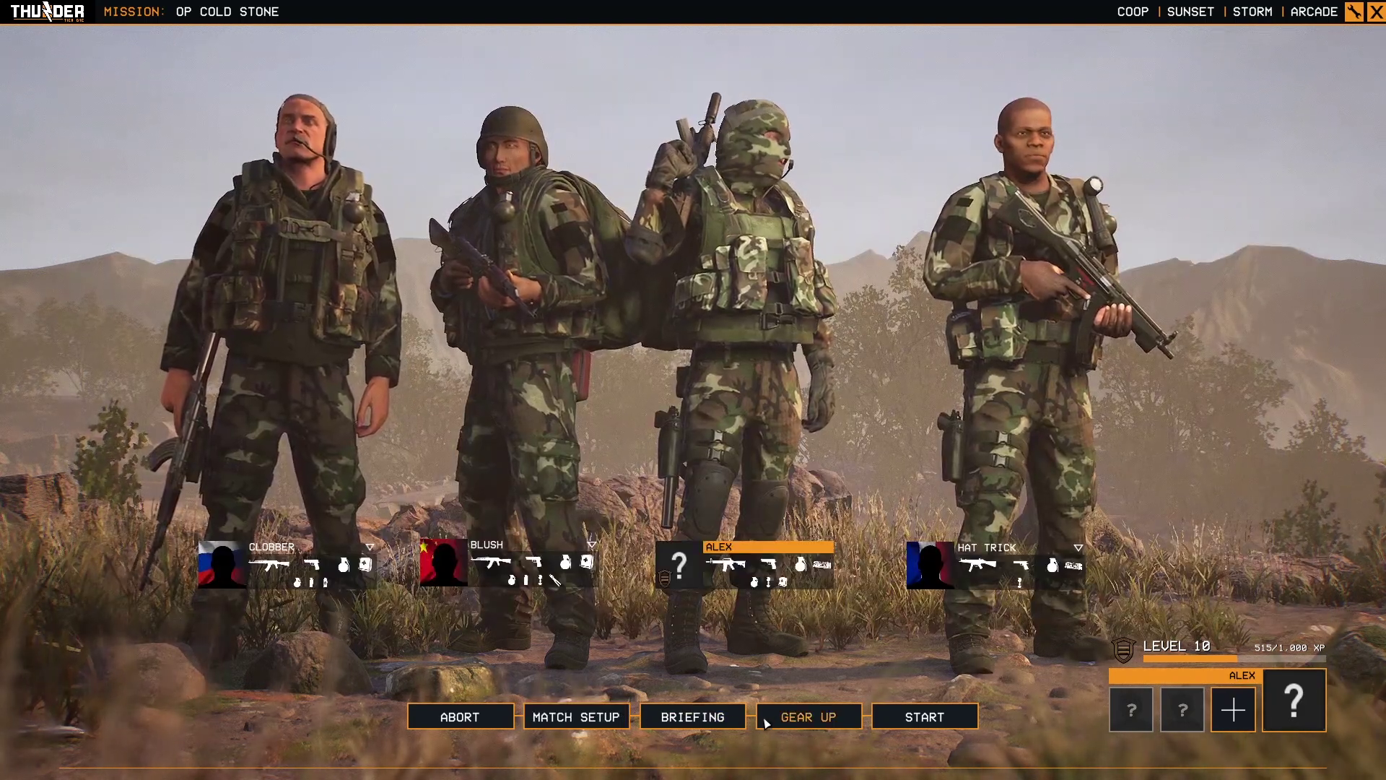
click(808, 716)
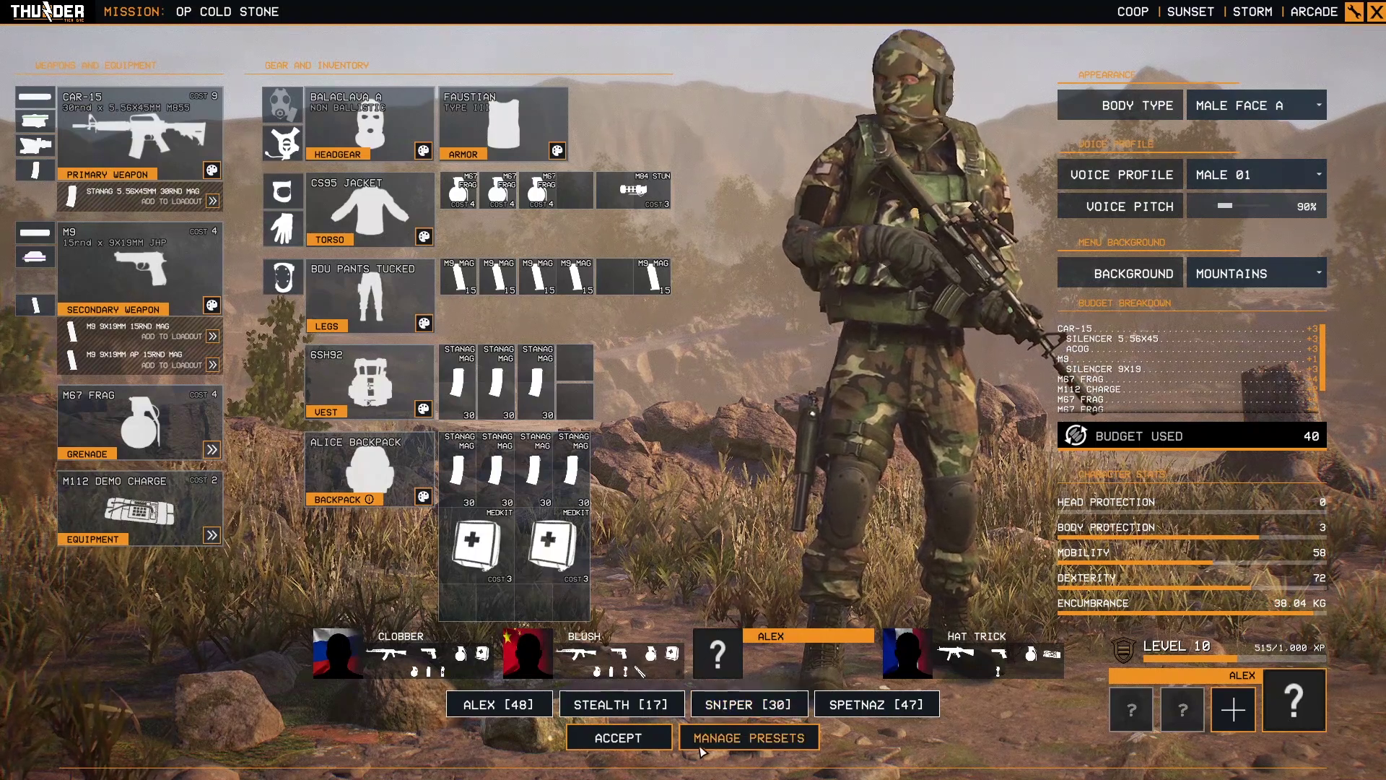
click(617, 737)
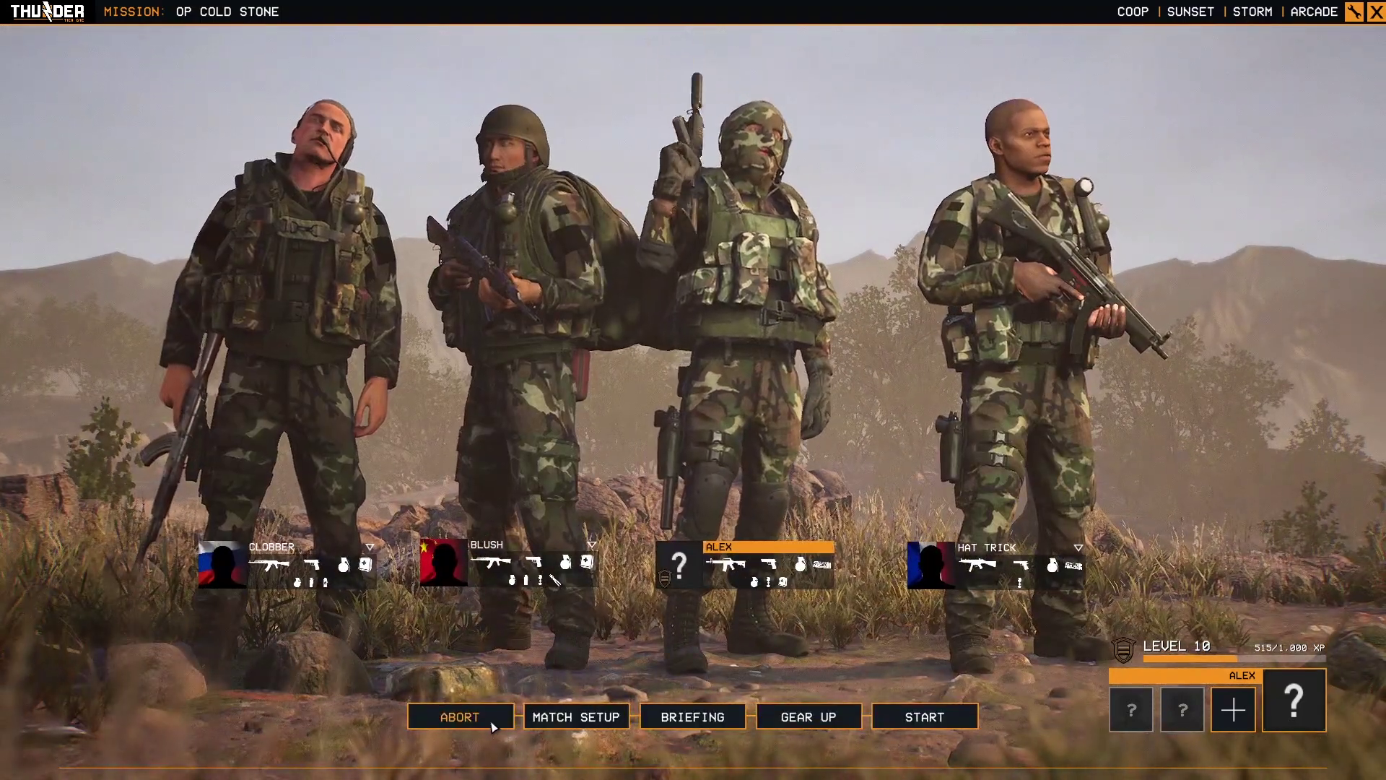
- Set the loadout points limit to 40 in the match settings and open the gear screen
click(547, 718)
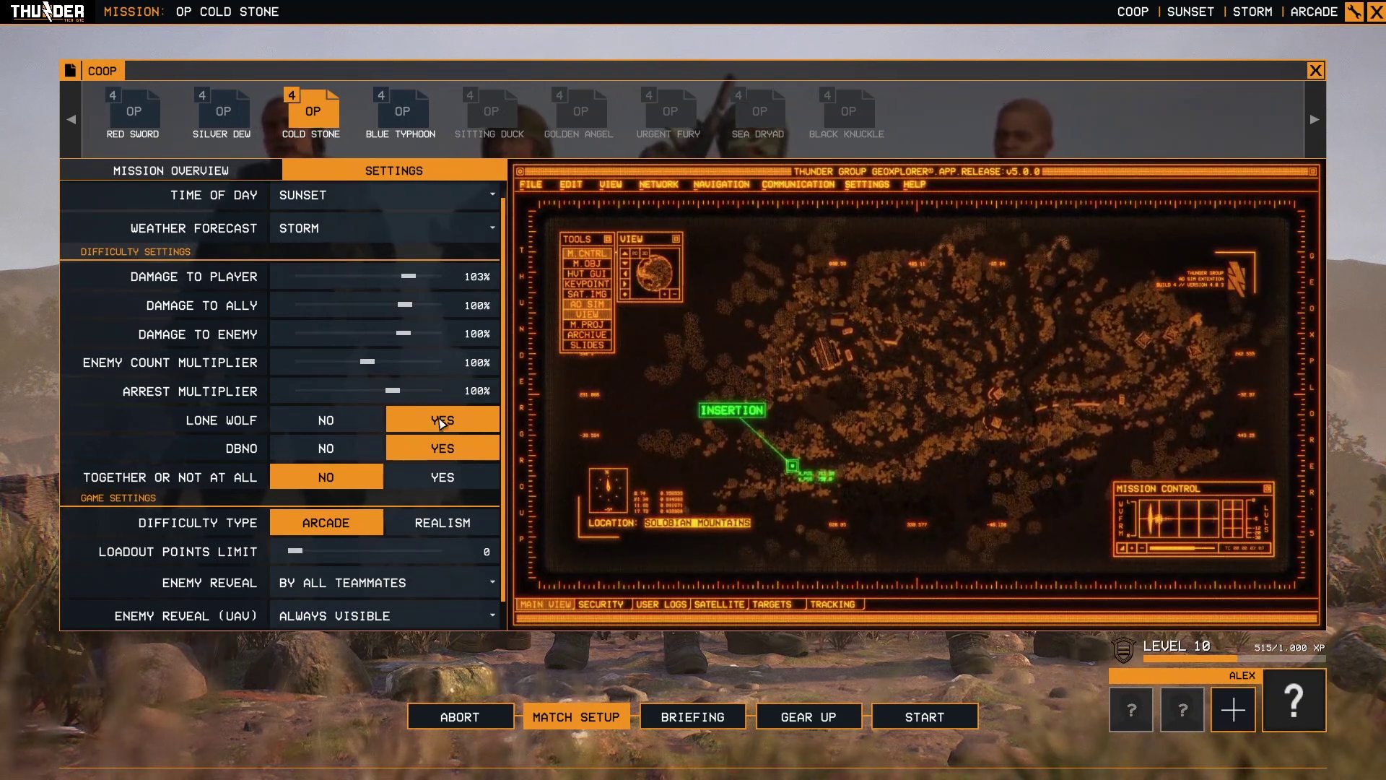
mouse_move(232, 457)
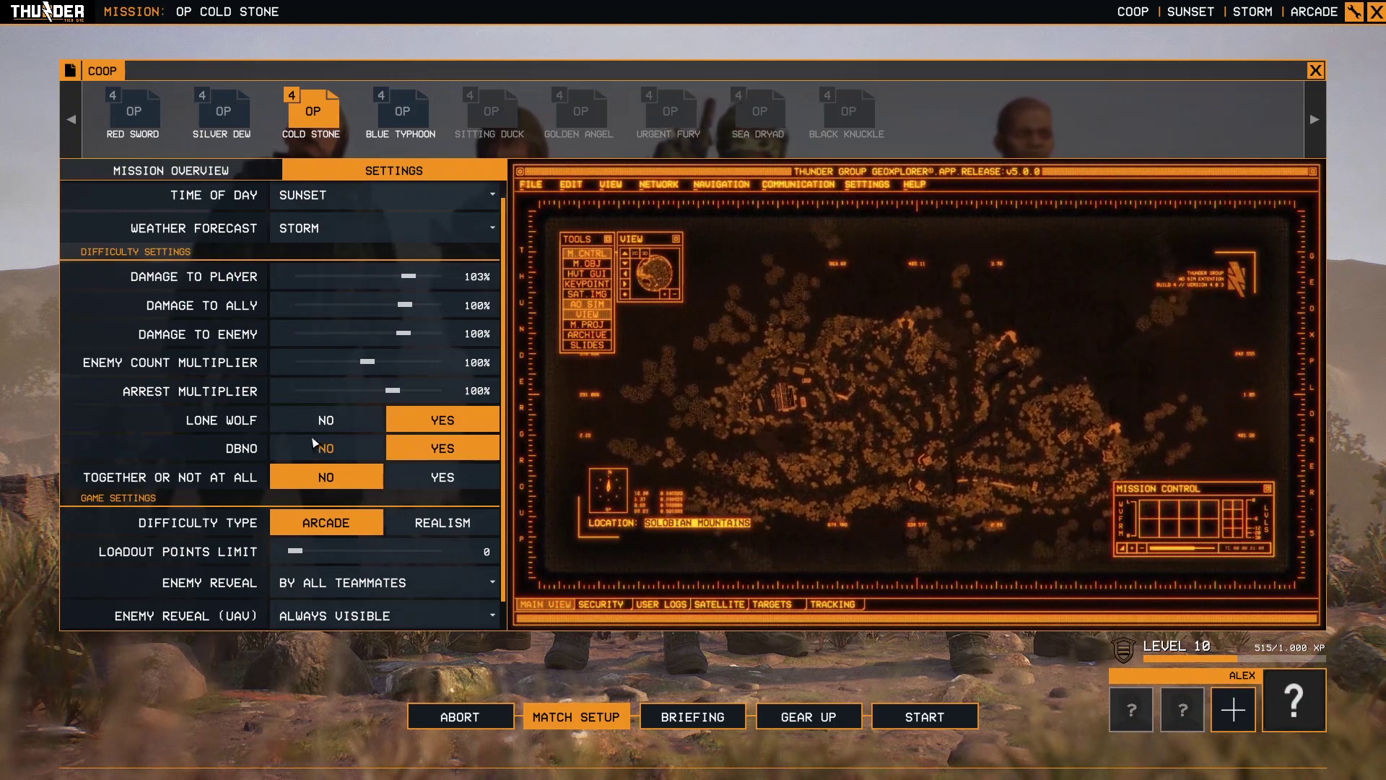
scroll(255, 456, down, 1)
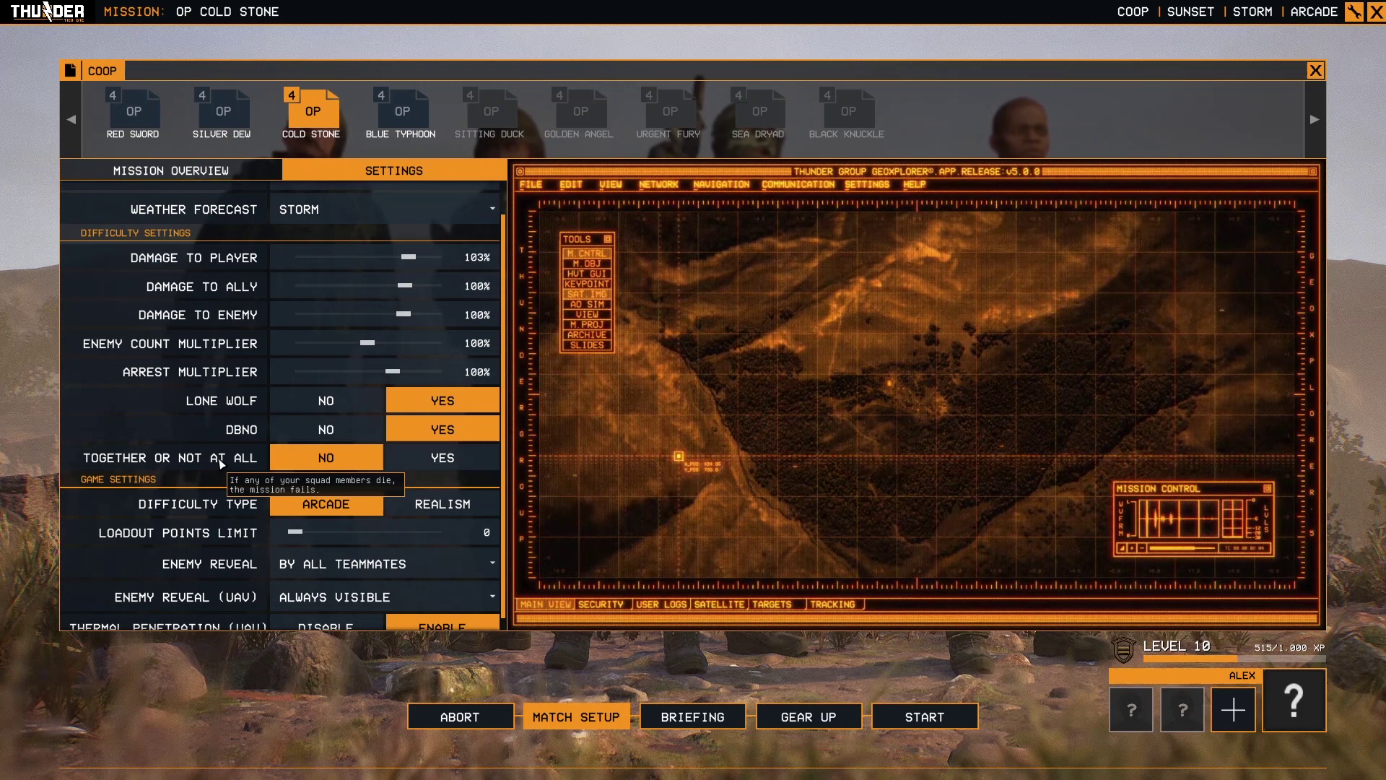
scroll(221, 464, down, 1)
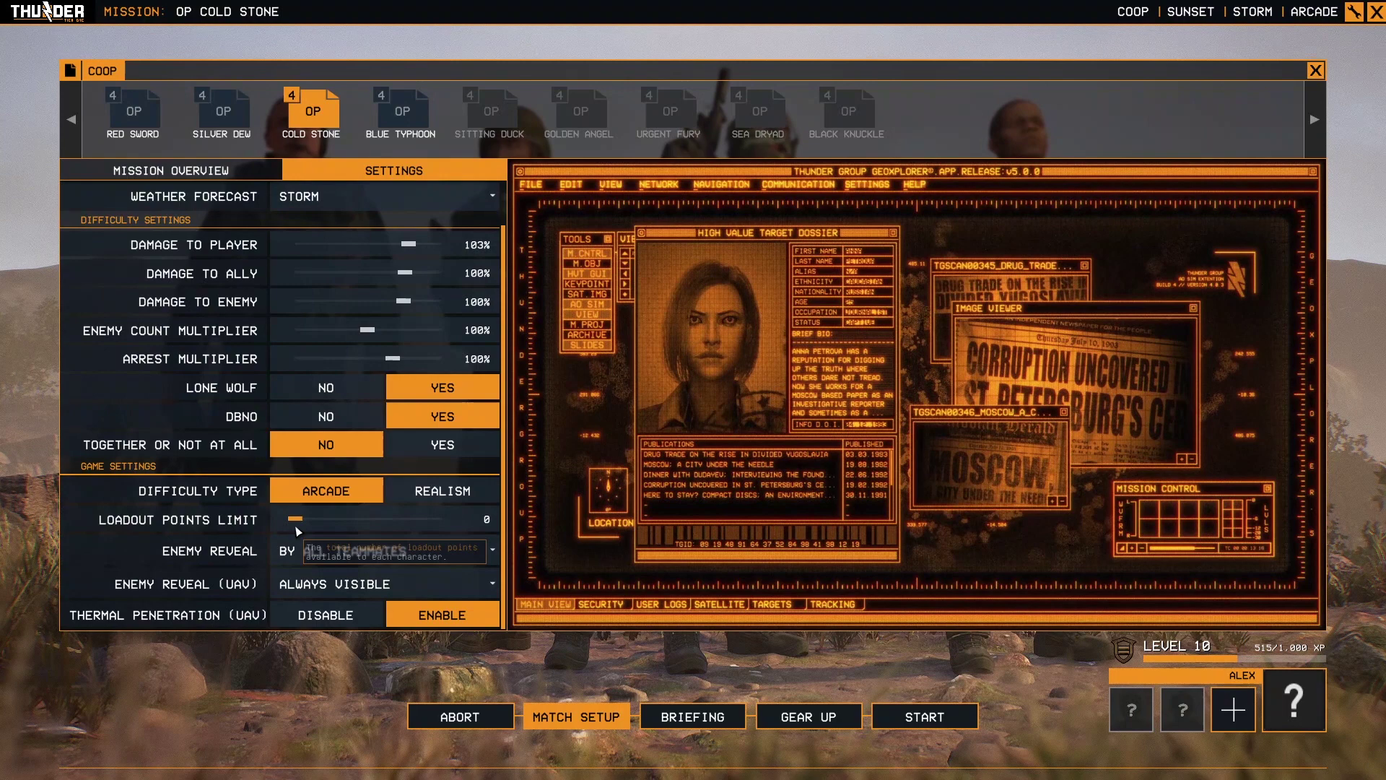
drag(296, 519, 442, 519)
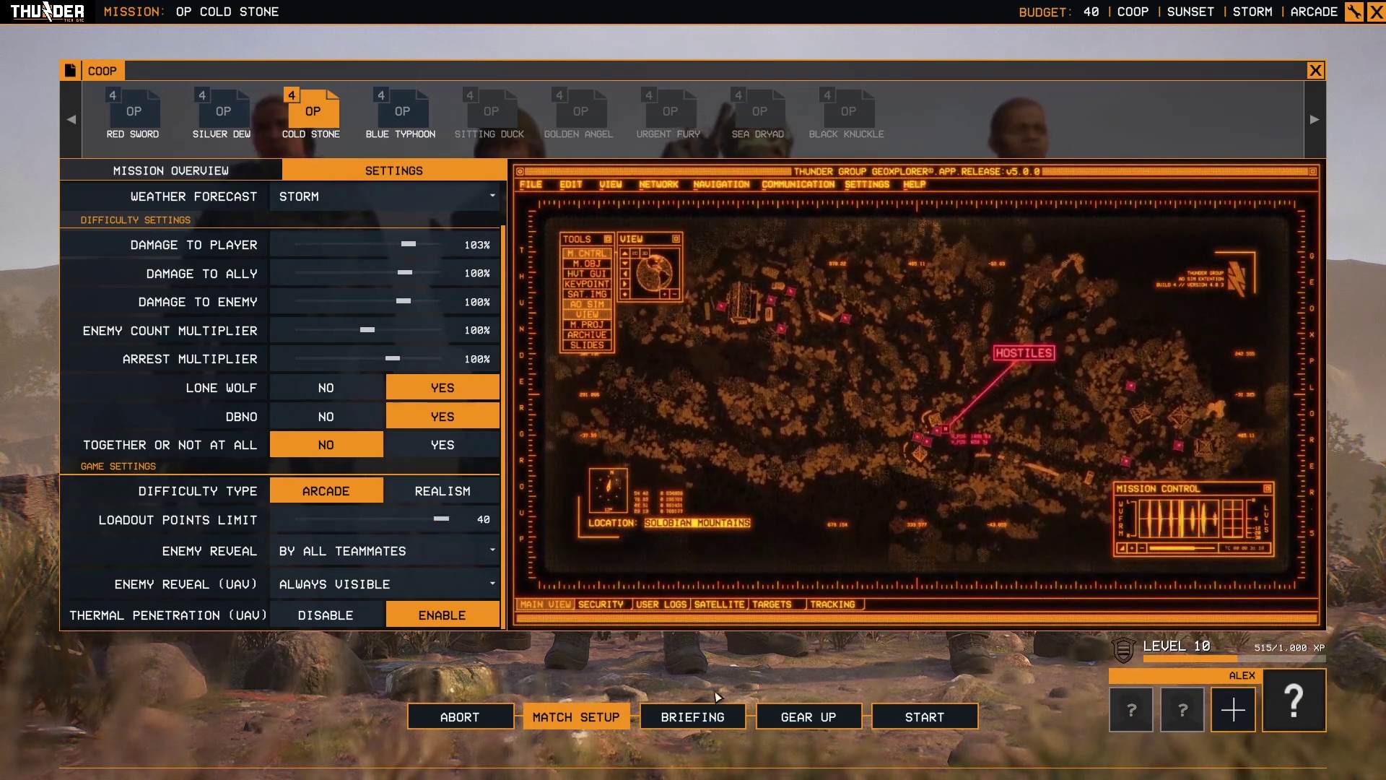
click(808, 716)
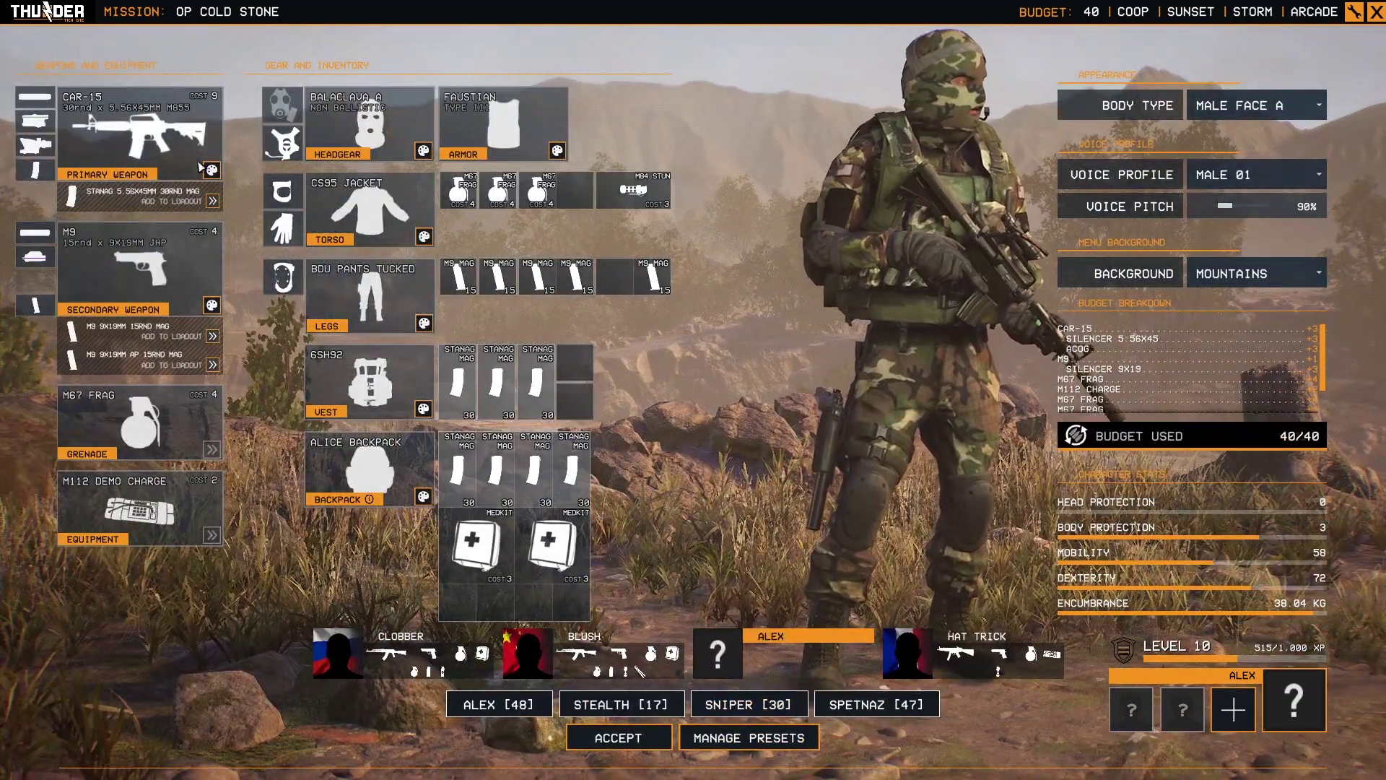
- Look over the CAR-15's pointer attachments and the loadout budget use, and accept the loadout
click(48, 124)
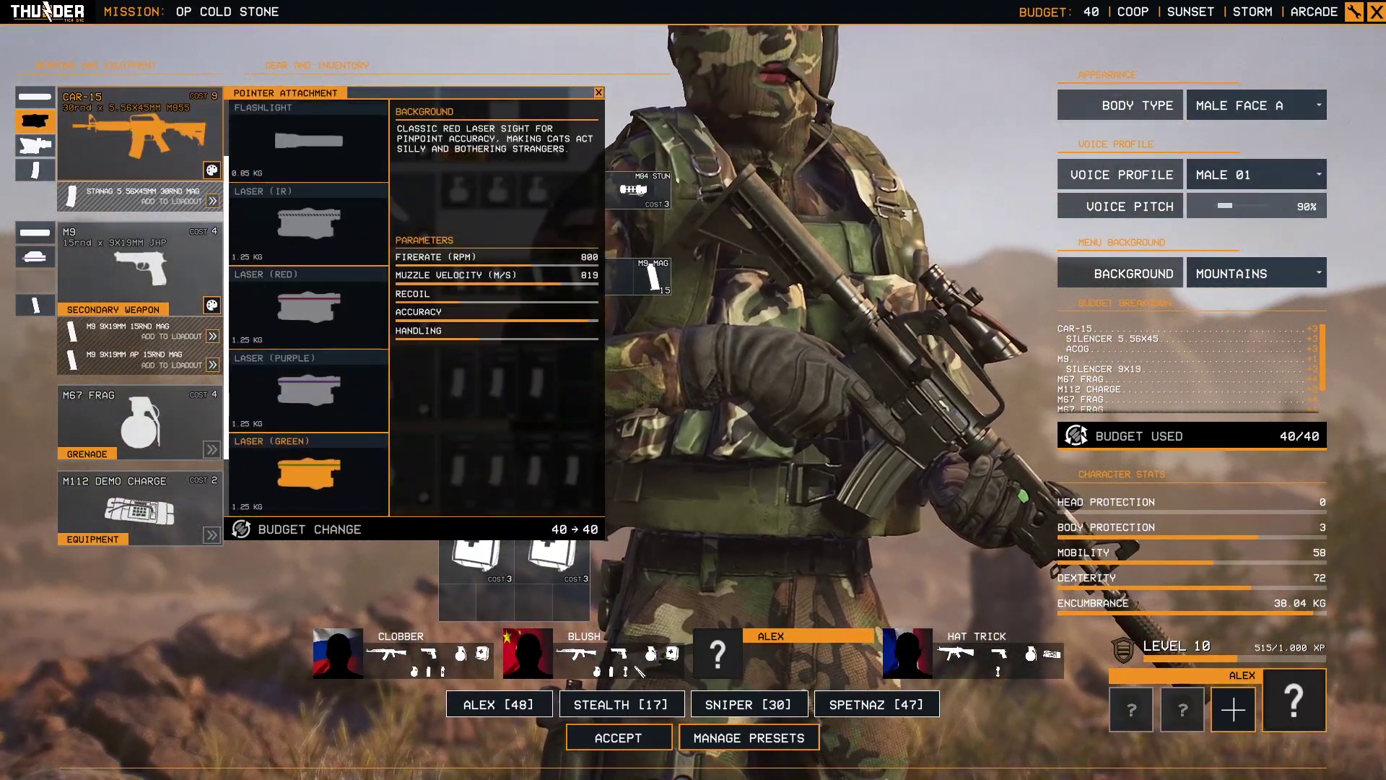
mouse_move(1178, 442)
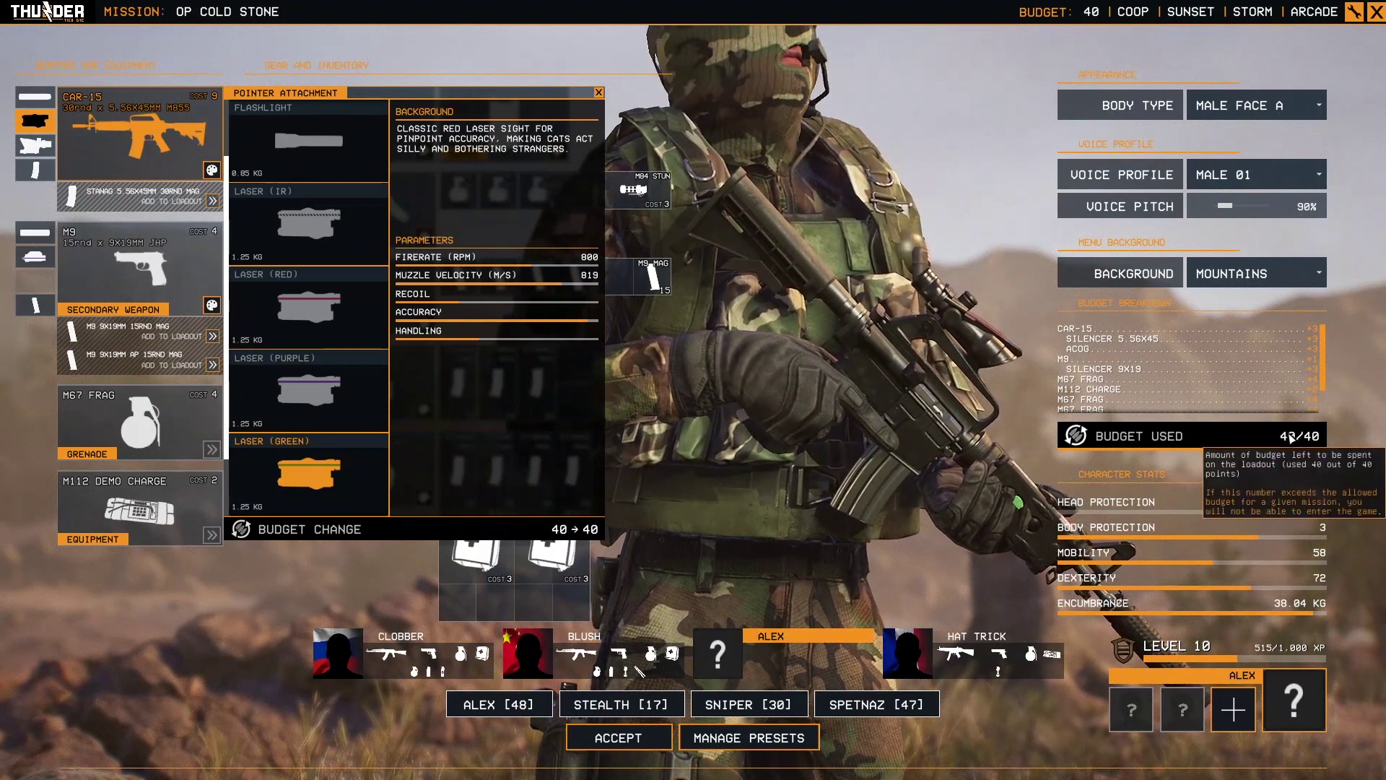
mouse_move(41, 177)
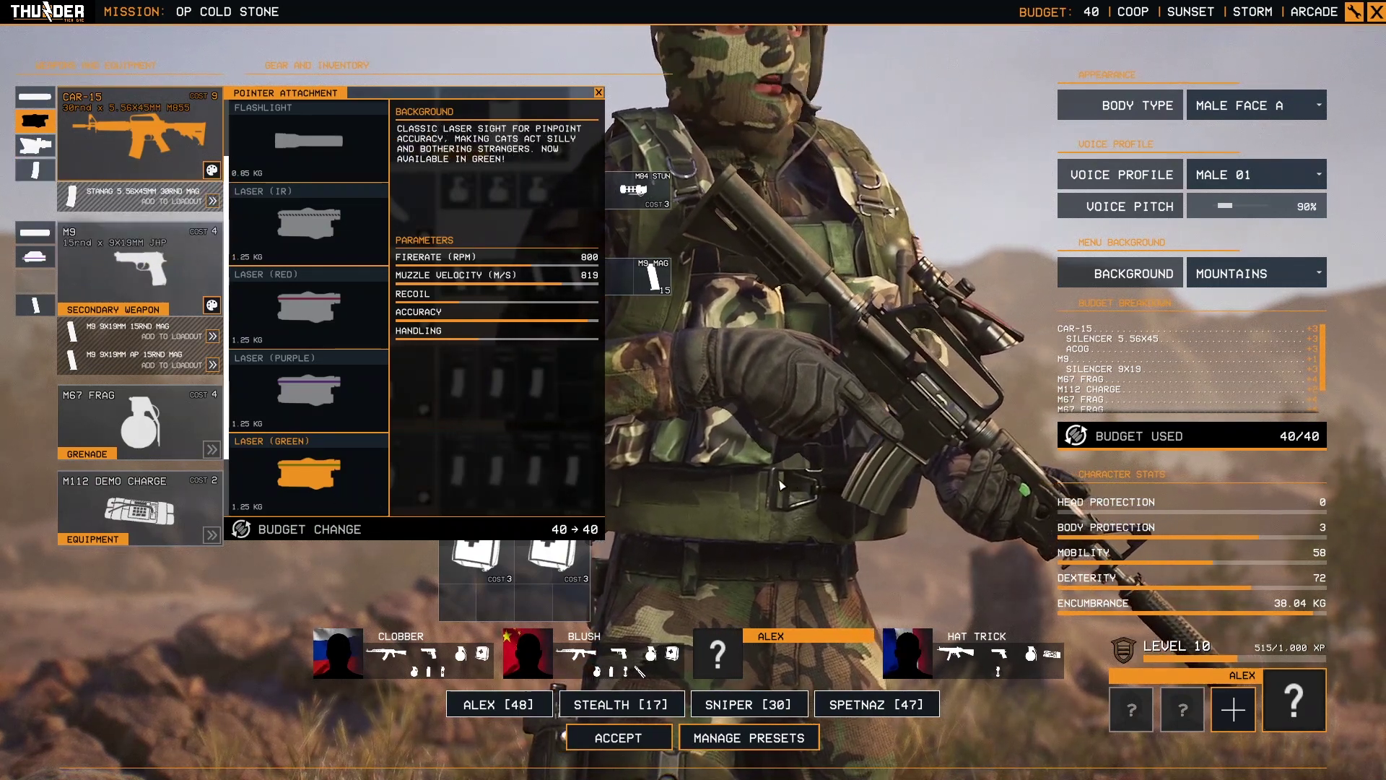
click(650, 735)
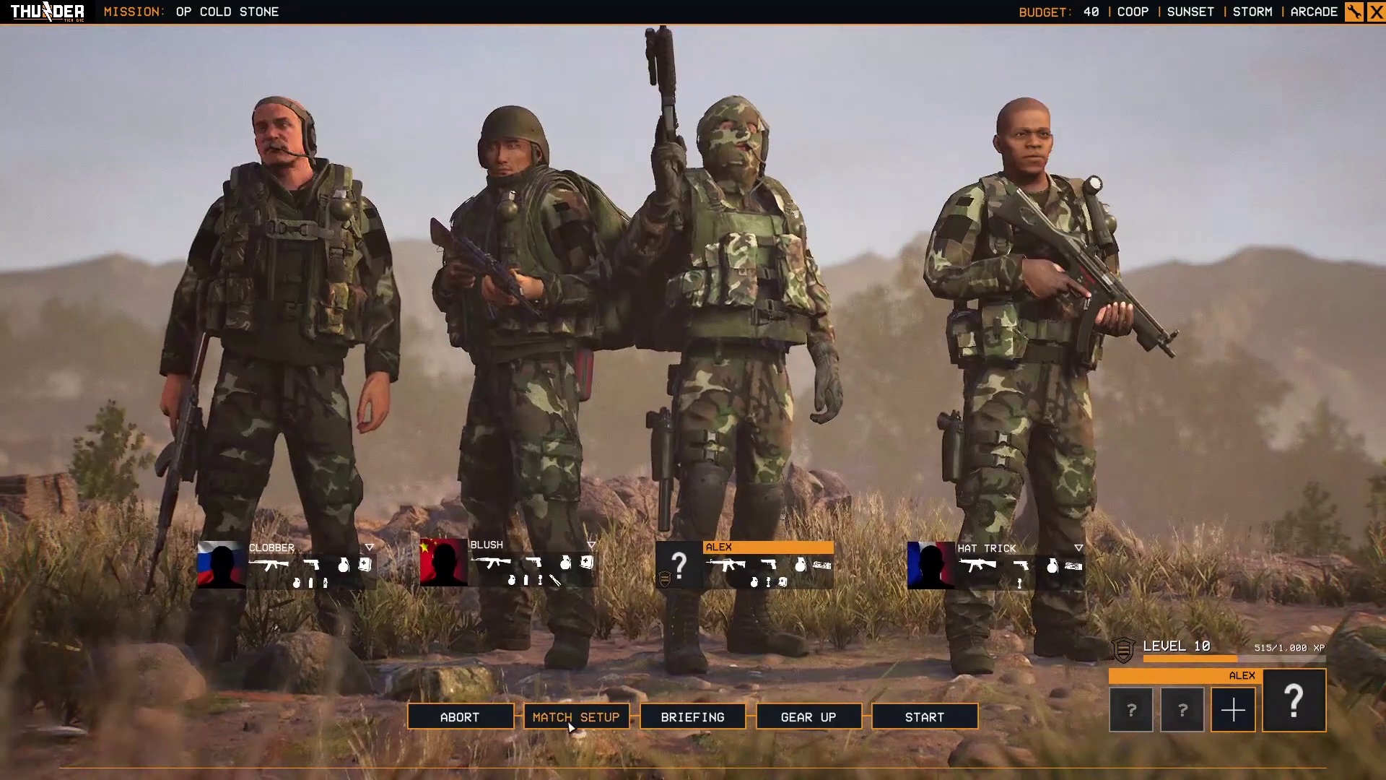
- Reopen the match setup and review the options for Enemy Reveal, Enemy Reveal (UAV) and Thermal Penetration (UAV)
click(576, 716)
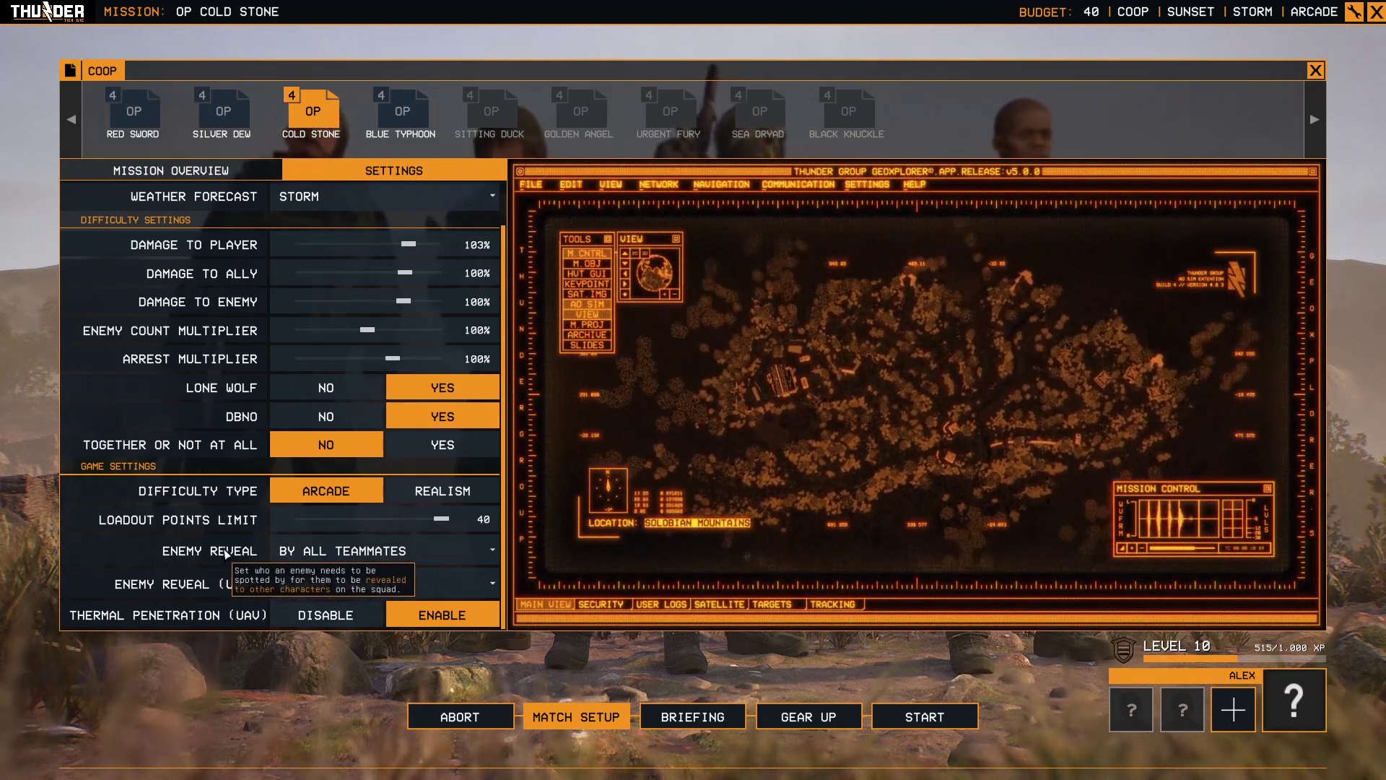
click(375, 551)
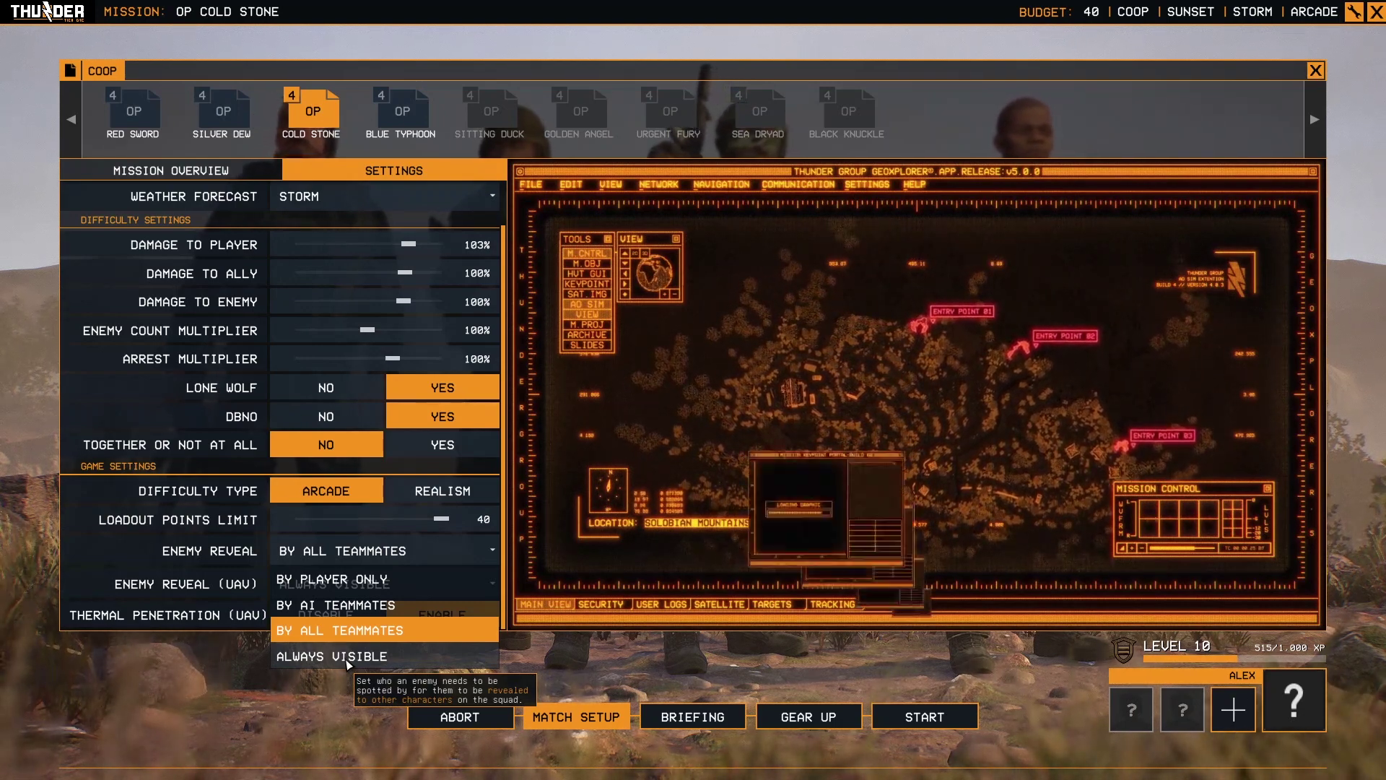
click(348, 656)
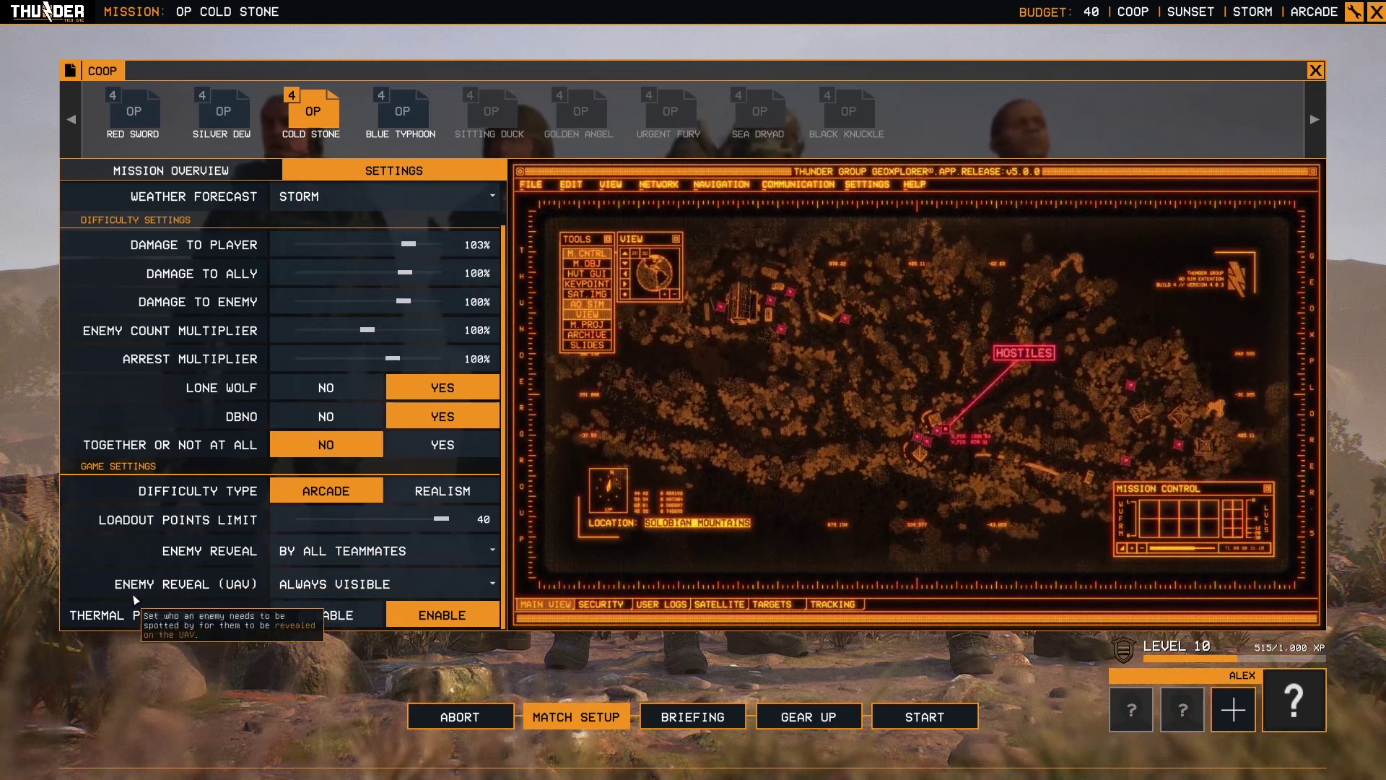
click(337, 588)
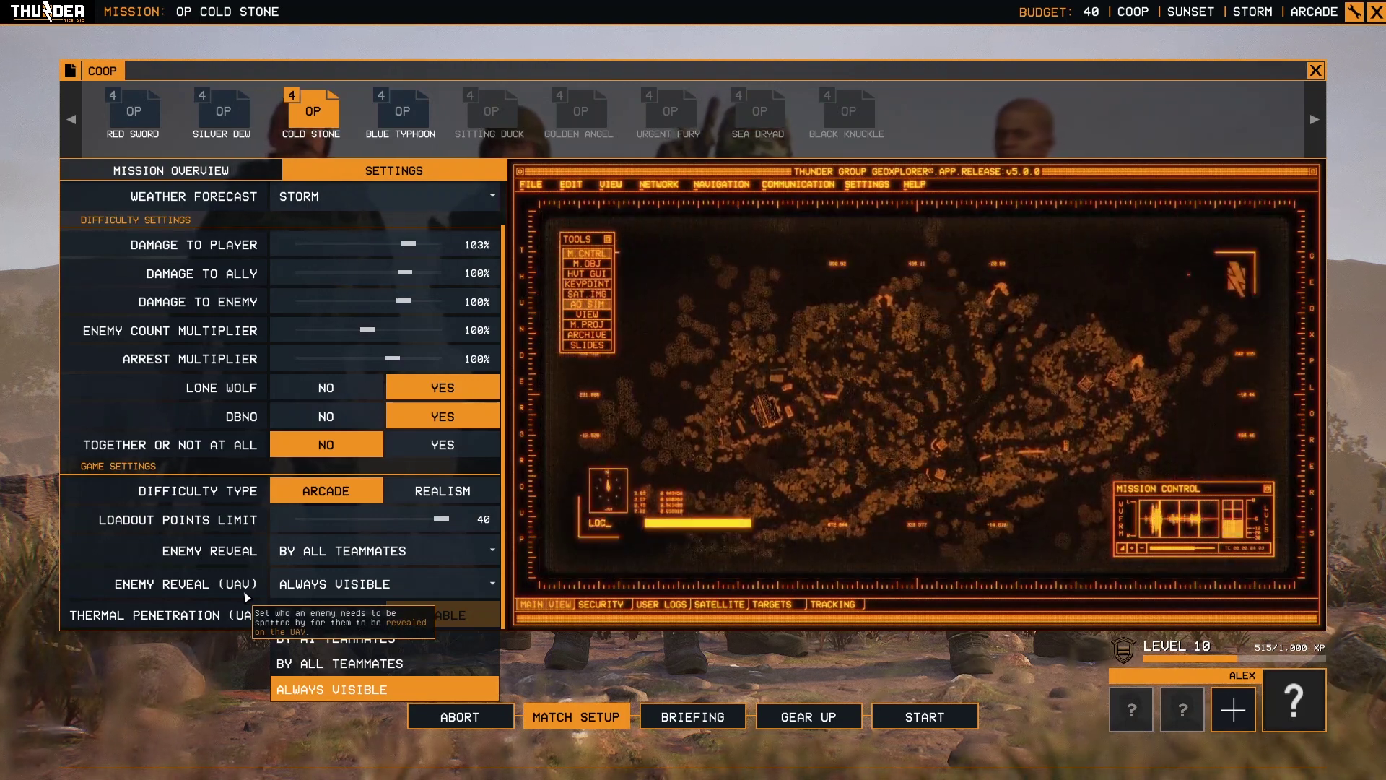
click(162, 641)
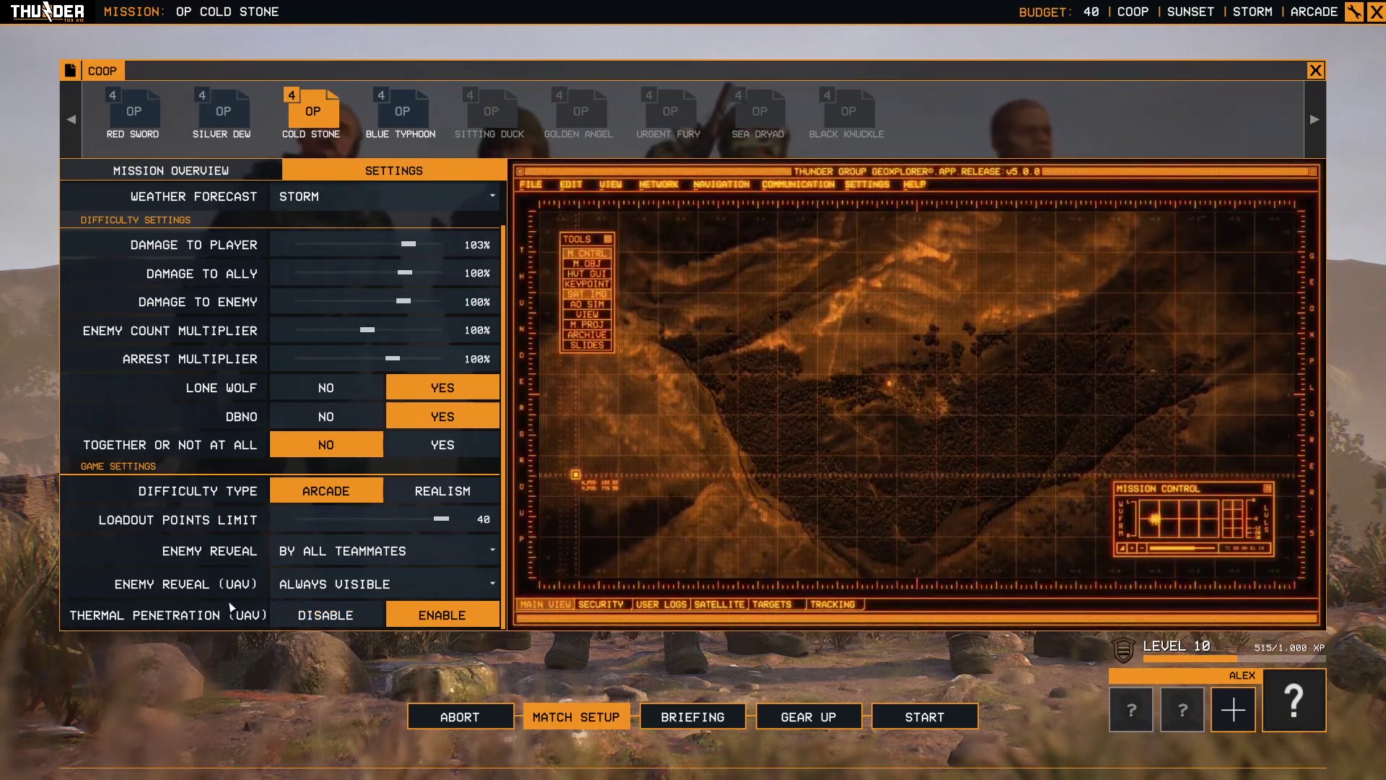
- Preview the Blue Typhoon, Cold Stone and Silver Dew operations, return to Blue Typhoon, and select Red Sword as the mission
scroll(324, 541, up, 1)
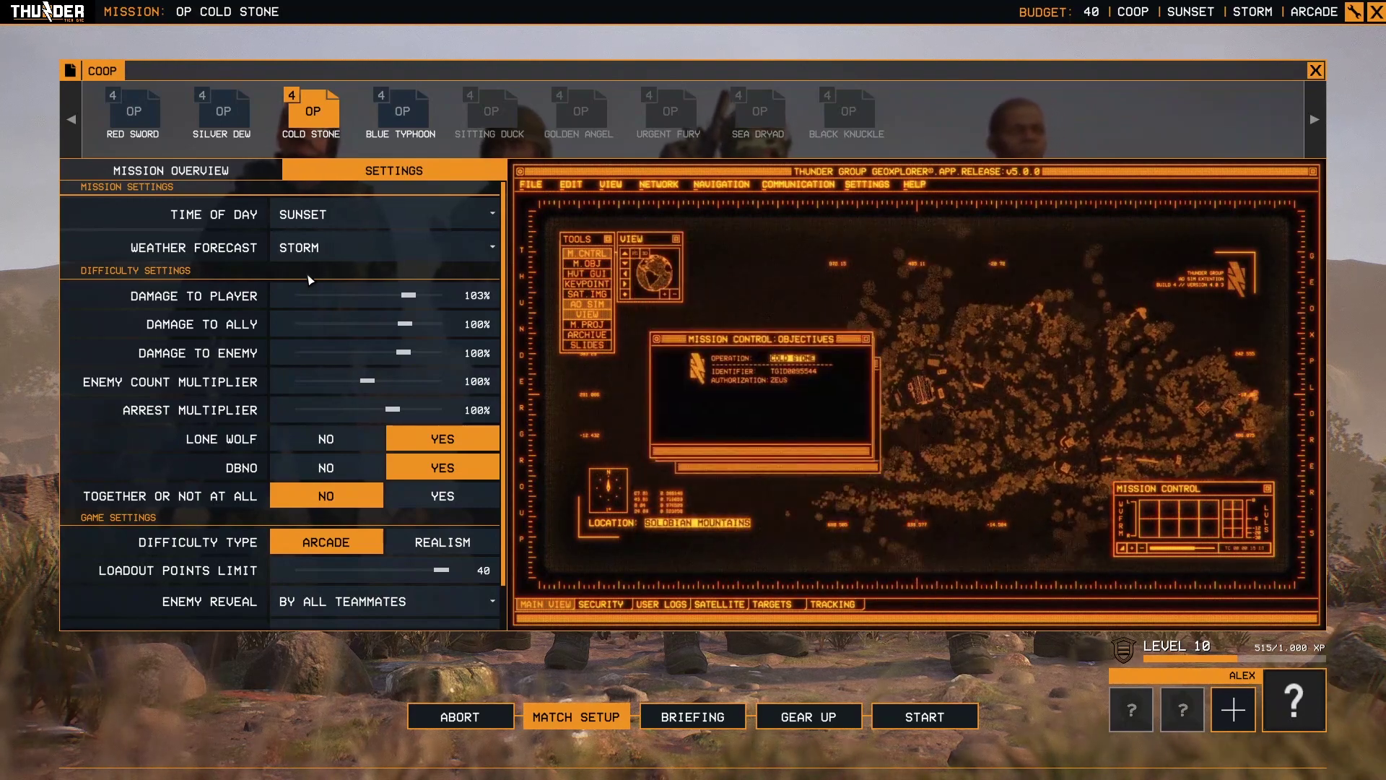
click(421, 108)
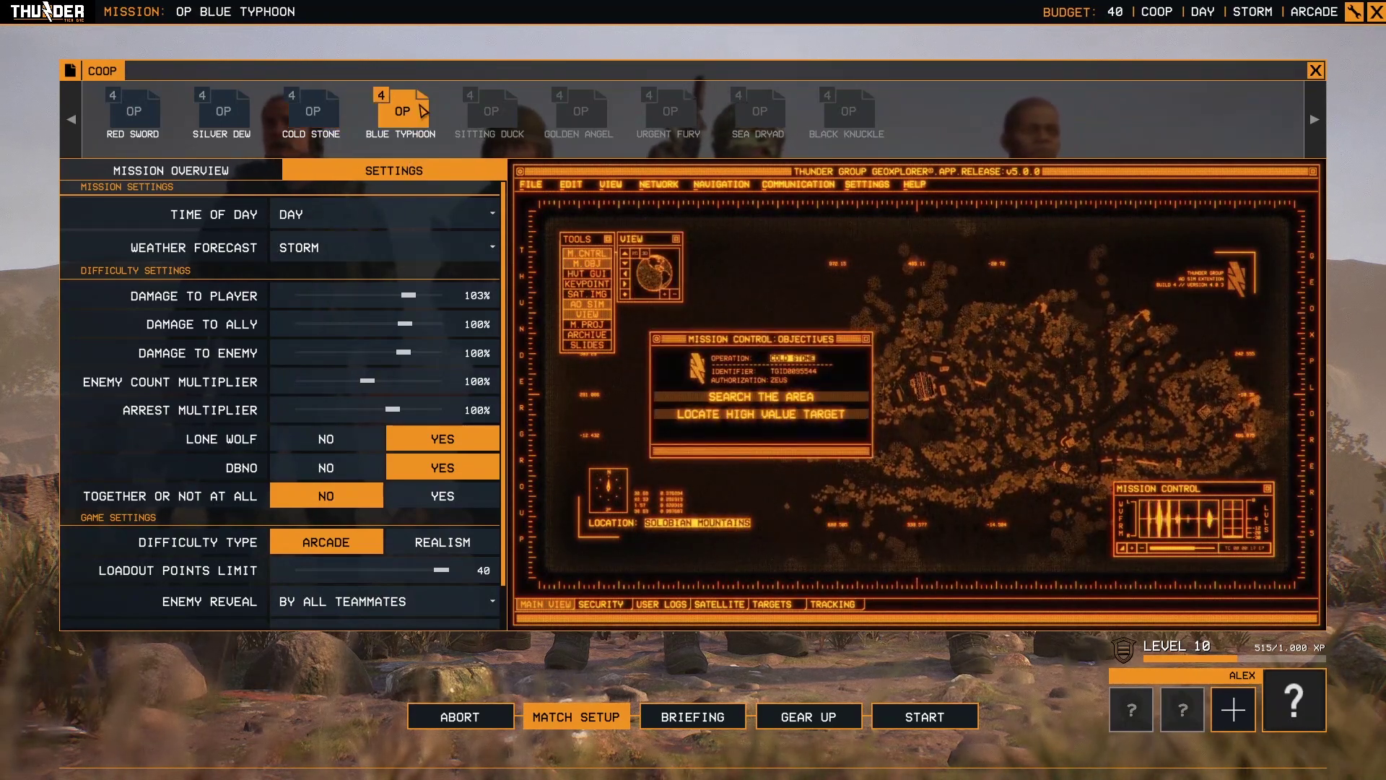
click(312, 112)
click(225, 113)
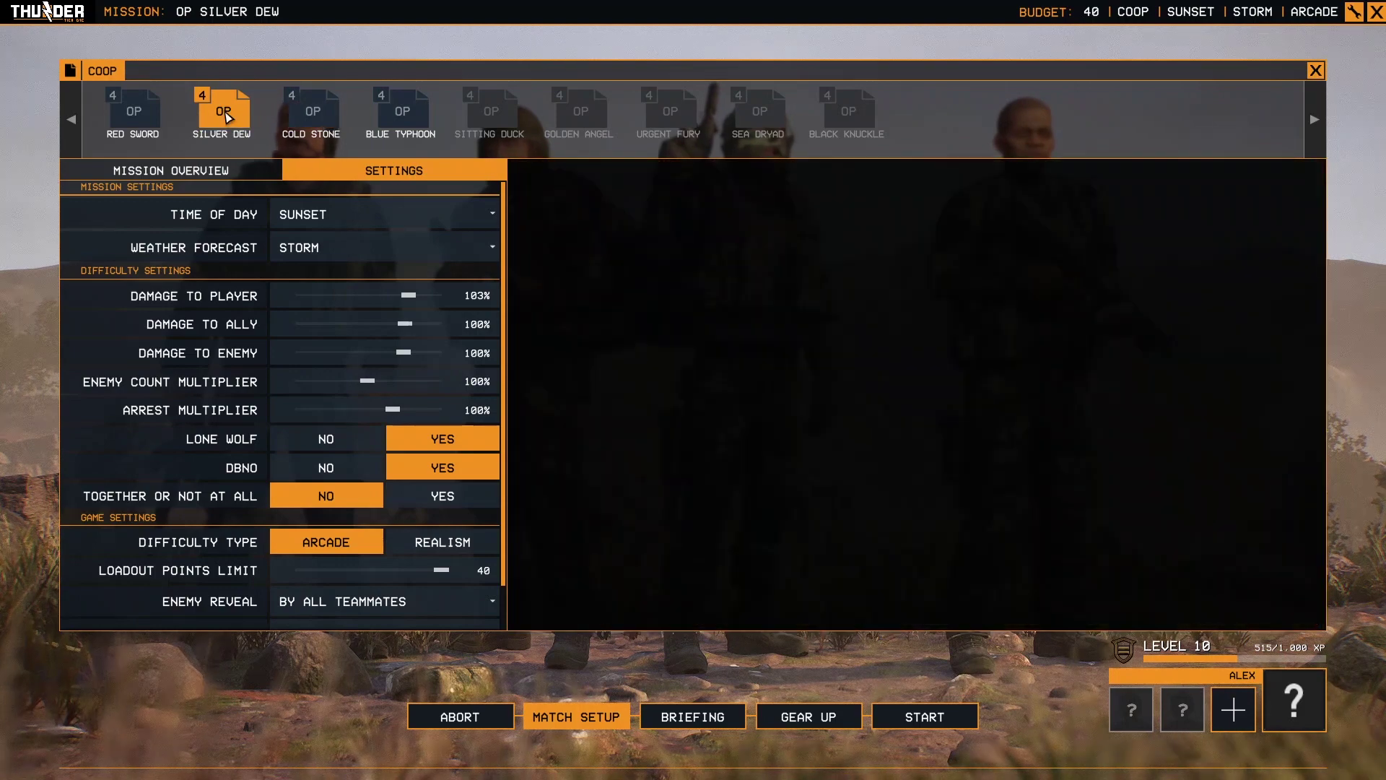
click(384, 115)
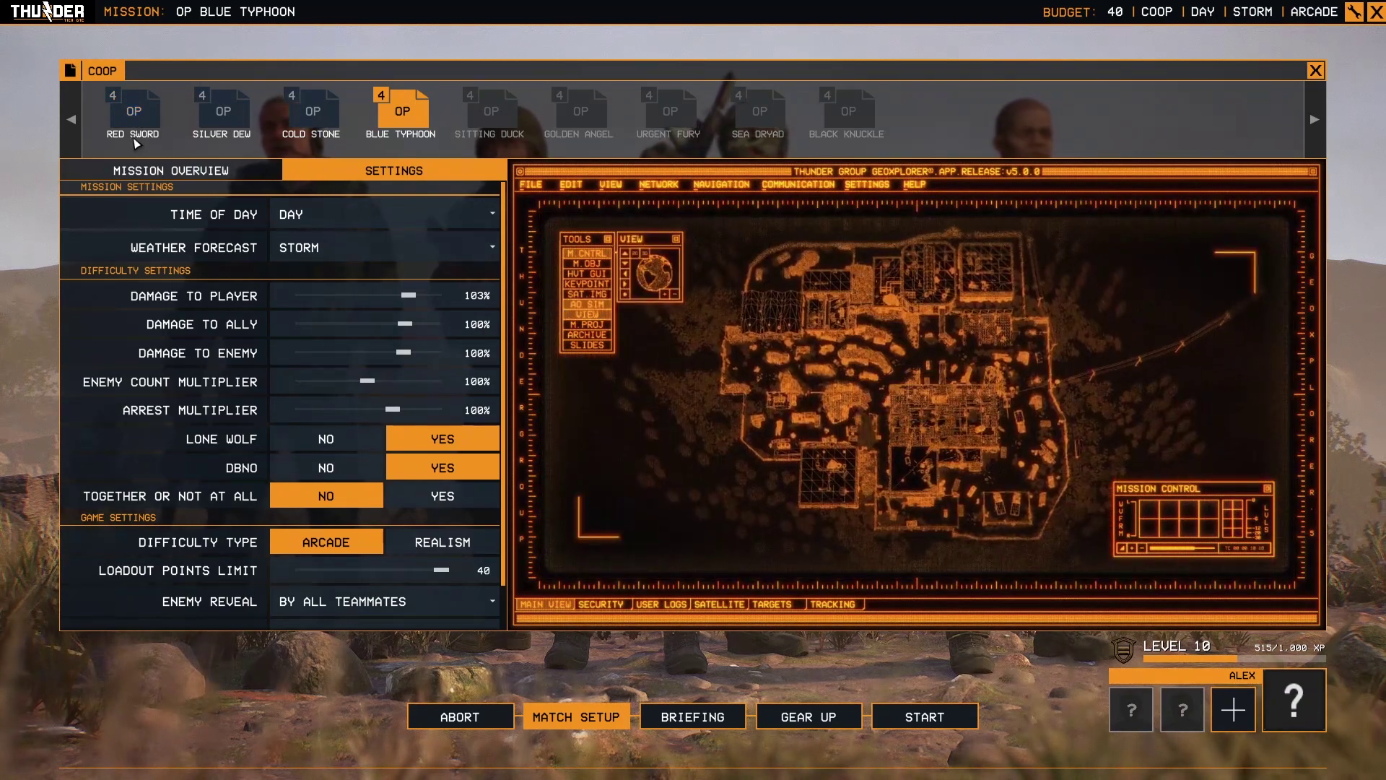
click(133, 130)
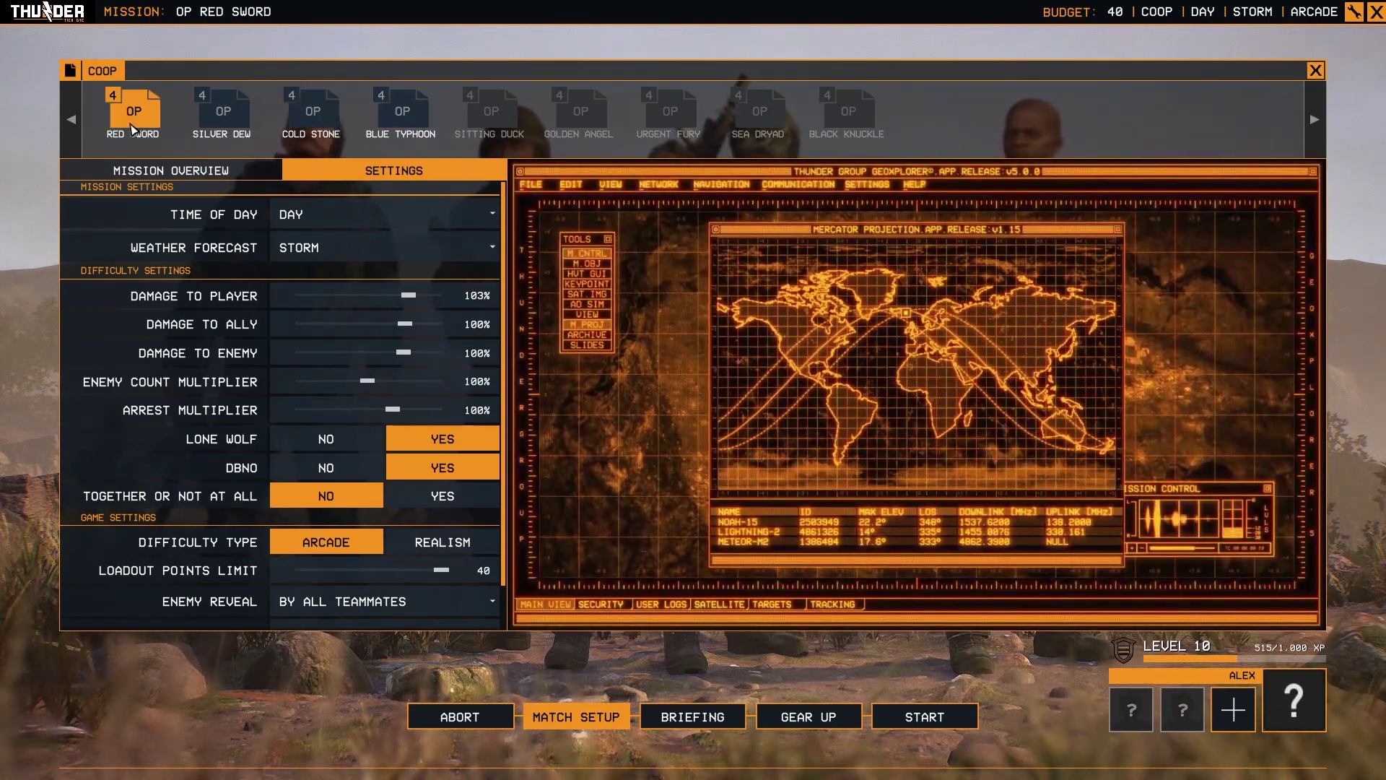